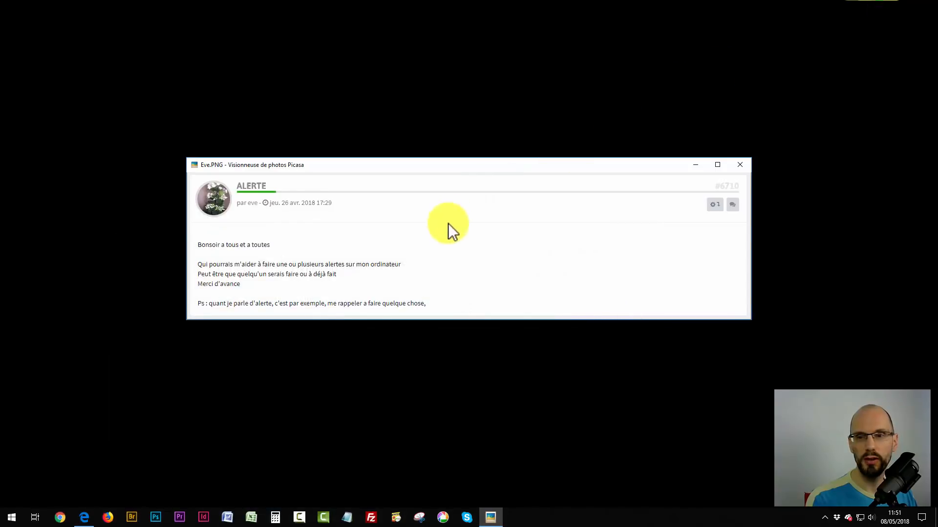
Close the Eve.PNG picture, switch to Microsoft Edge and search Google for "desktop reminder"
double_click(472, 256)
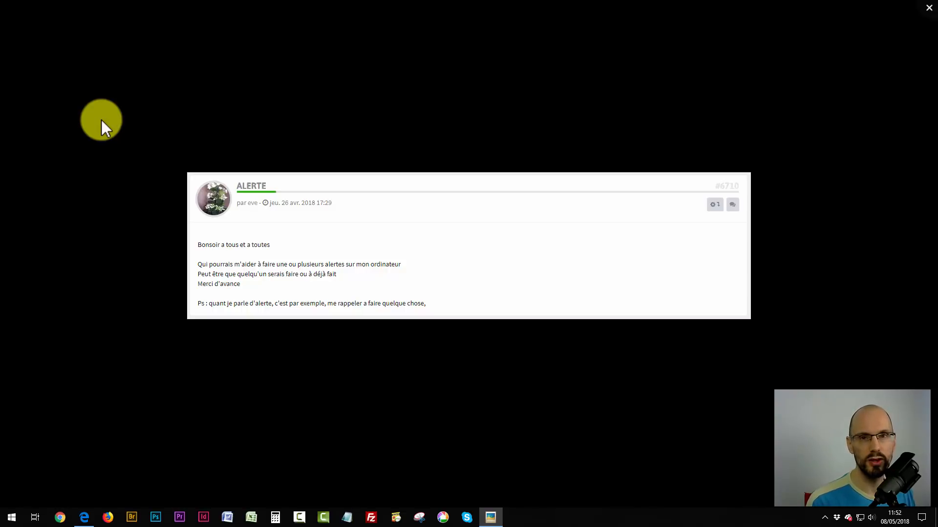
click(928, 9)
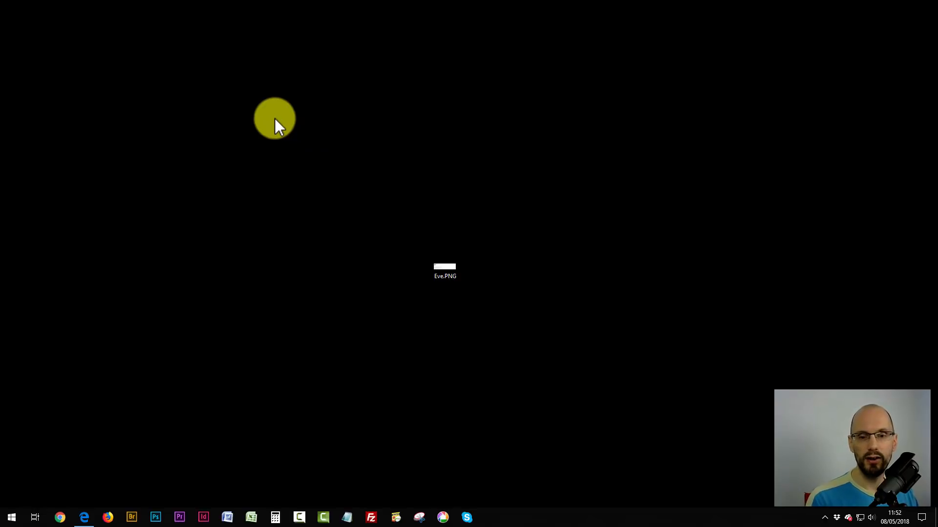
click(82, 516)
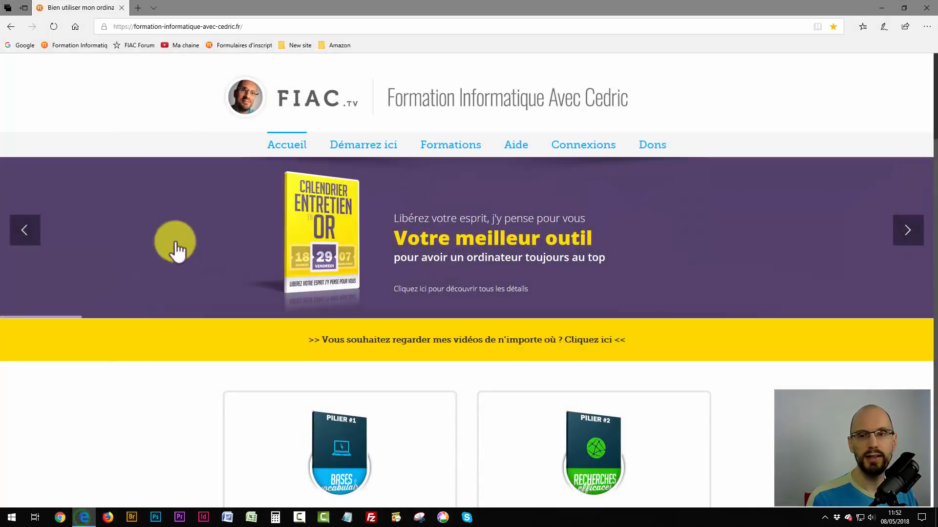
click(74, 27)
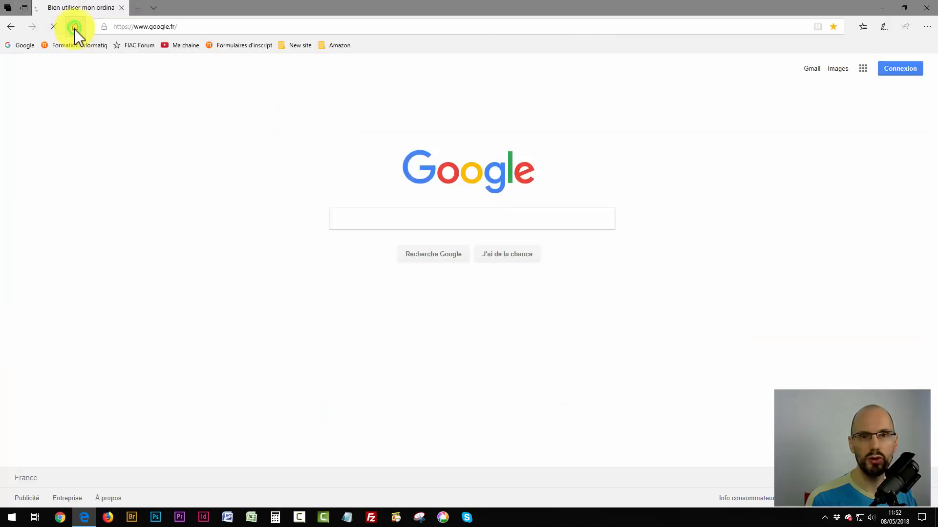
click(361, 218)
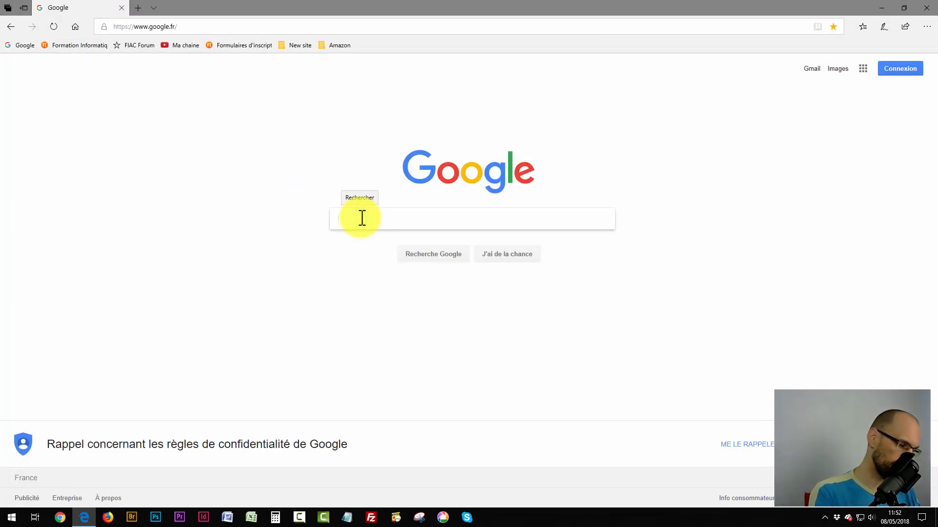
text(desktop reminder)
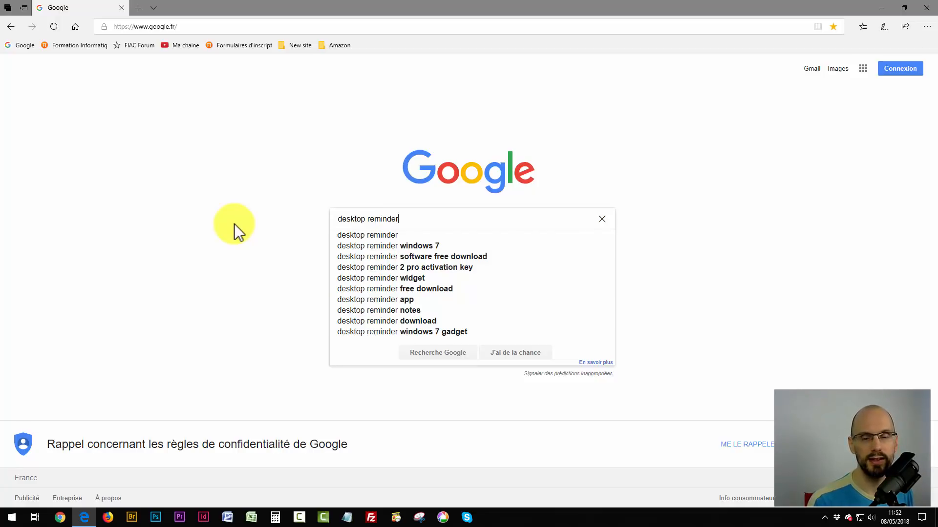
key(Return)
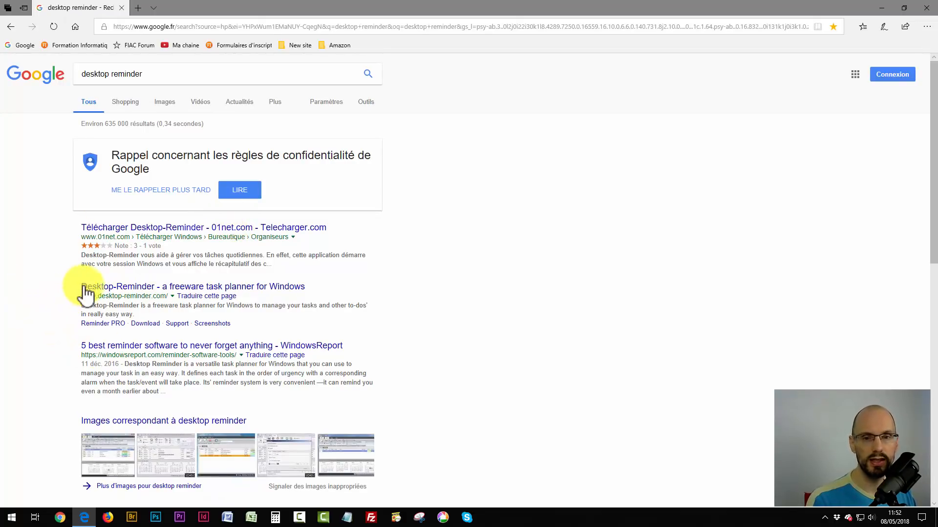
Download DesktopReminderSetup.exe from the official Desktop-Reminder website and minimize the browser
click(122, 287)
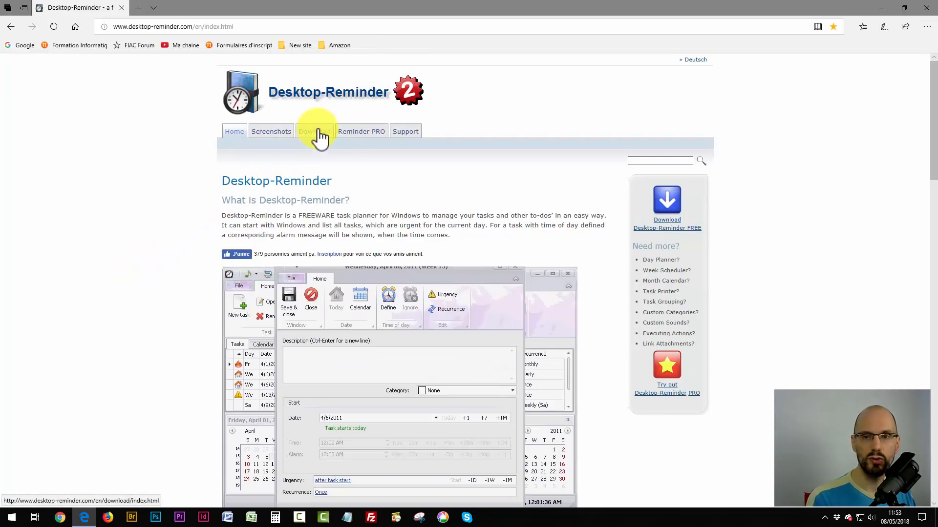
click(316, 132)
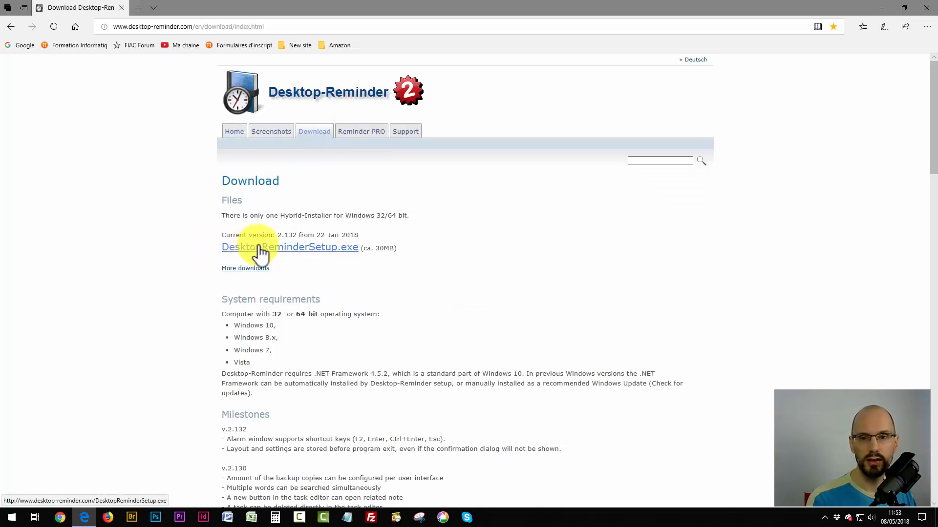
click(302, 249)
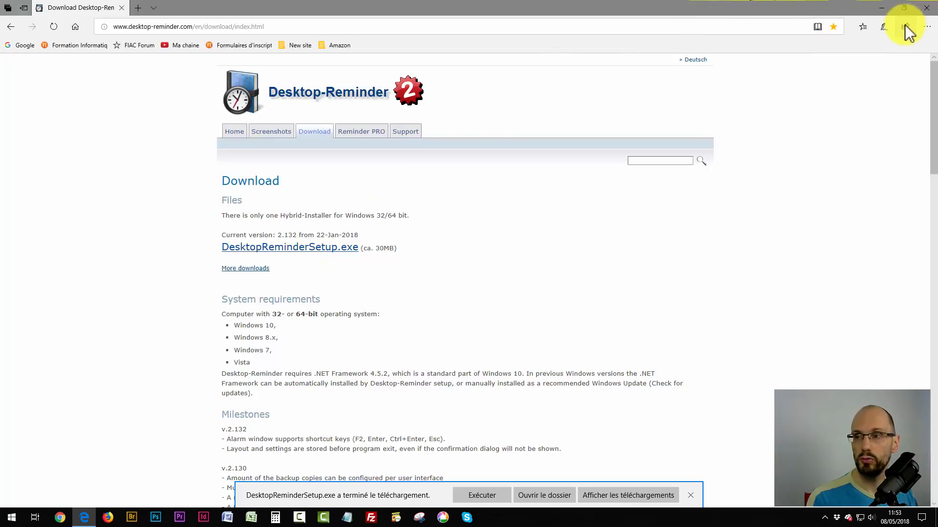
click(883, 8)
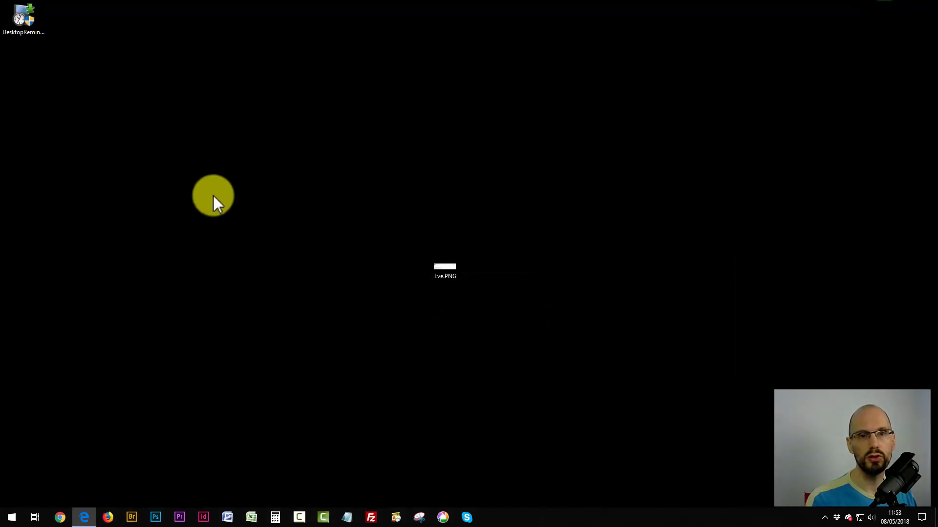
Launch the downloaded Desktop-Reminder installer from the desktop with English as the setup language
click(53, 71)
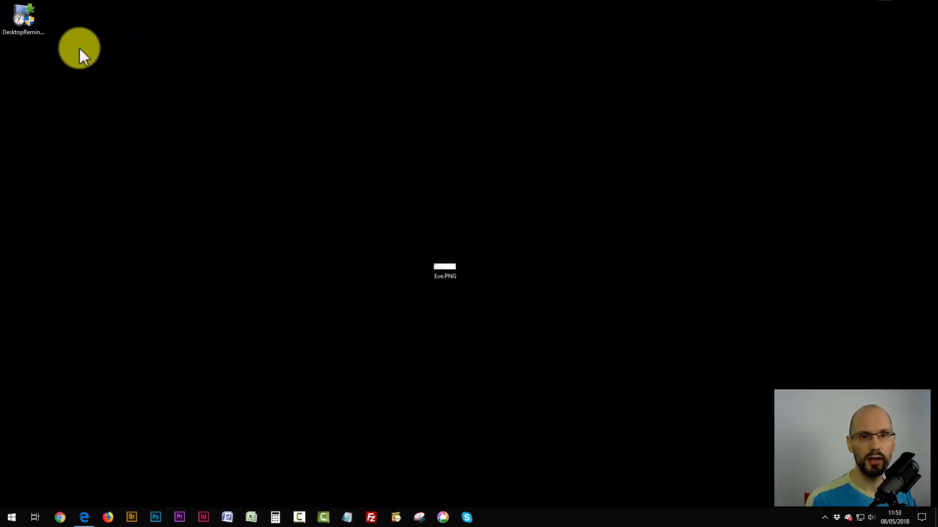
drag(28, 19, 9, 7)
click(72, 86)
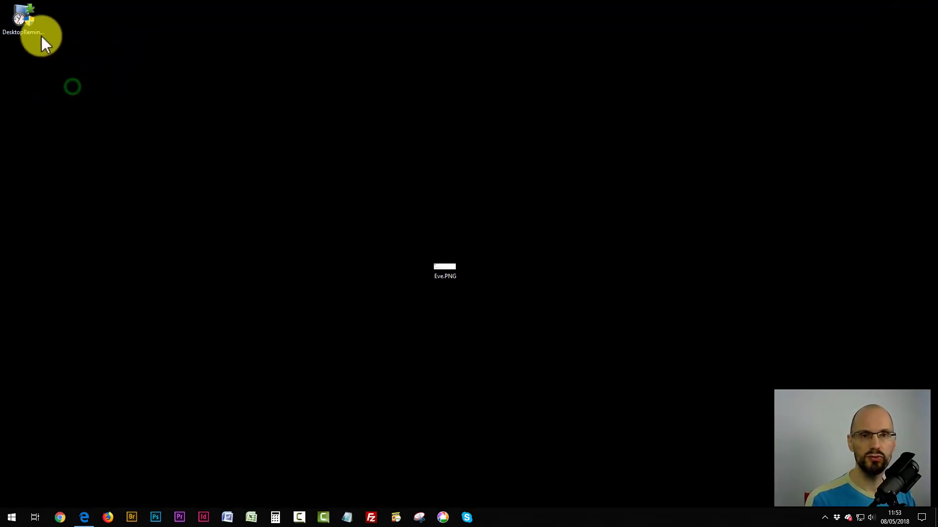
double_click(27, 19)
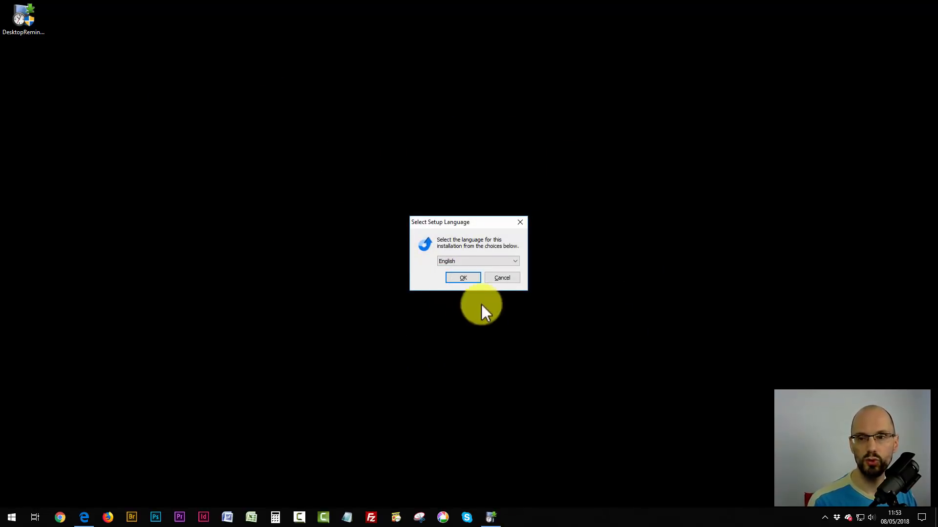
click(449, 260)
click(423, 267)
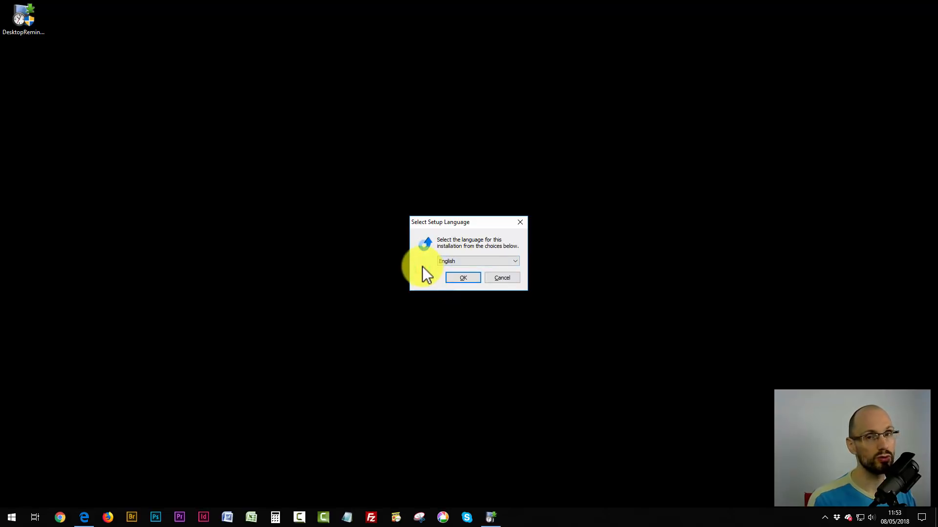
click(462, 277)
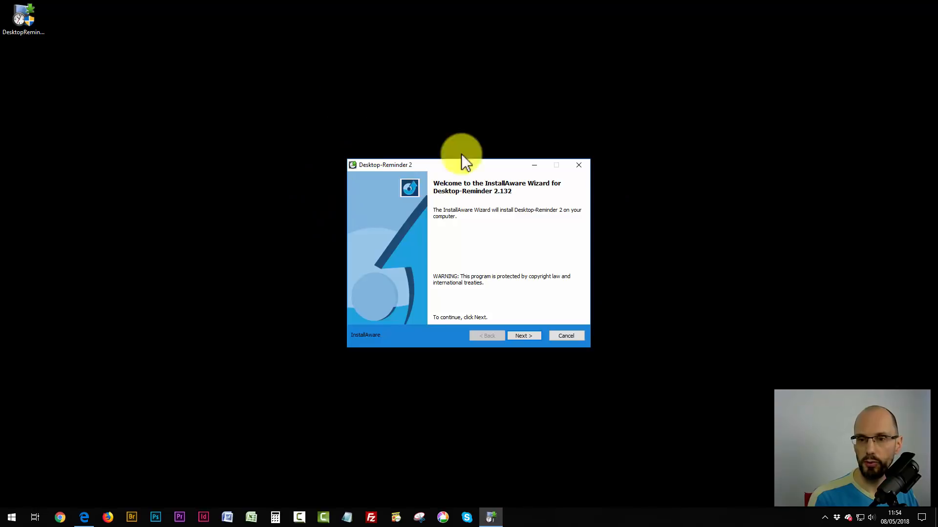
Accept the Desktop-Reminder 2 license terms and keep the default destination folder C:\Program Files (x86)\Desktop-Reminder 2
click(520, 335)
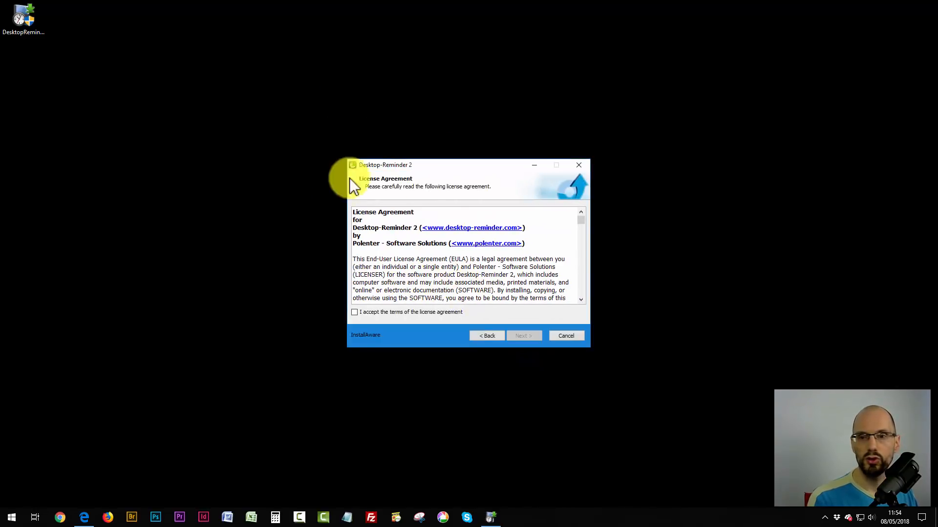
click(353, 313)
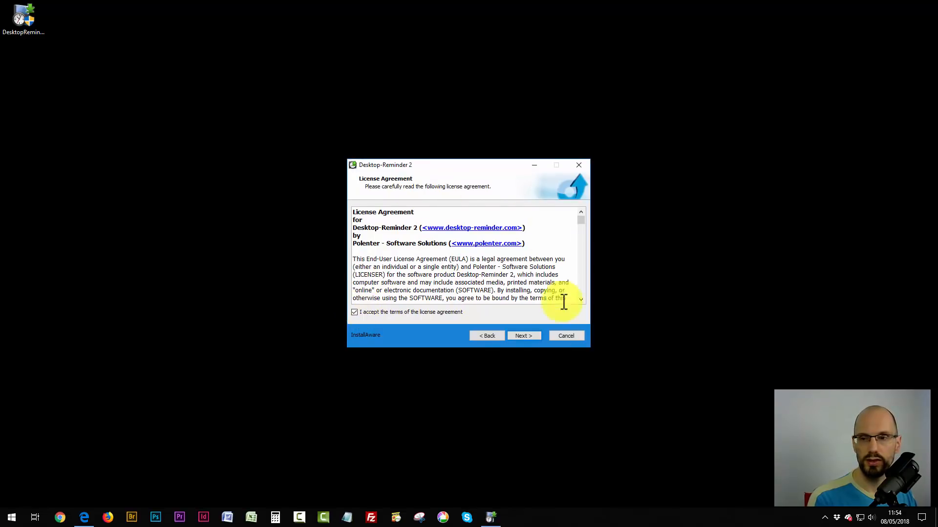
click(523, 337)
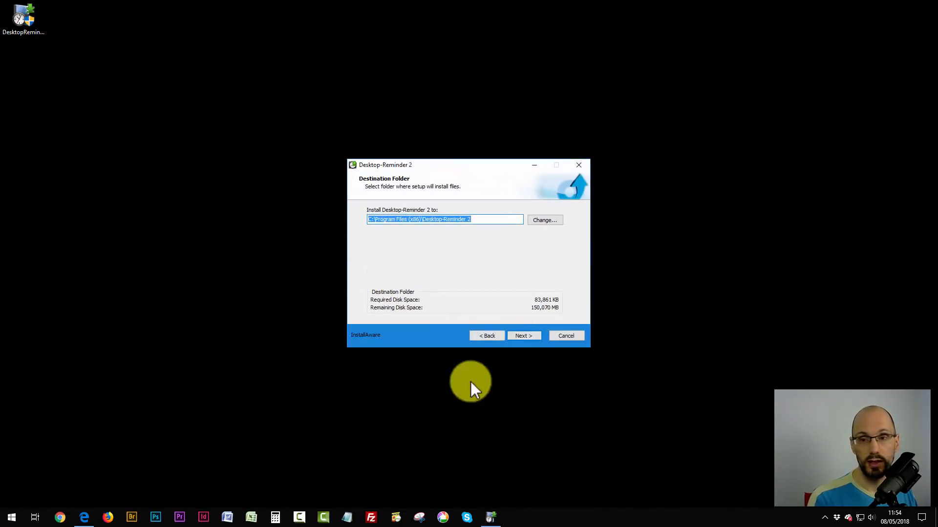
click(525, 338)
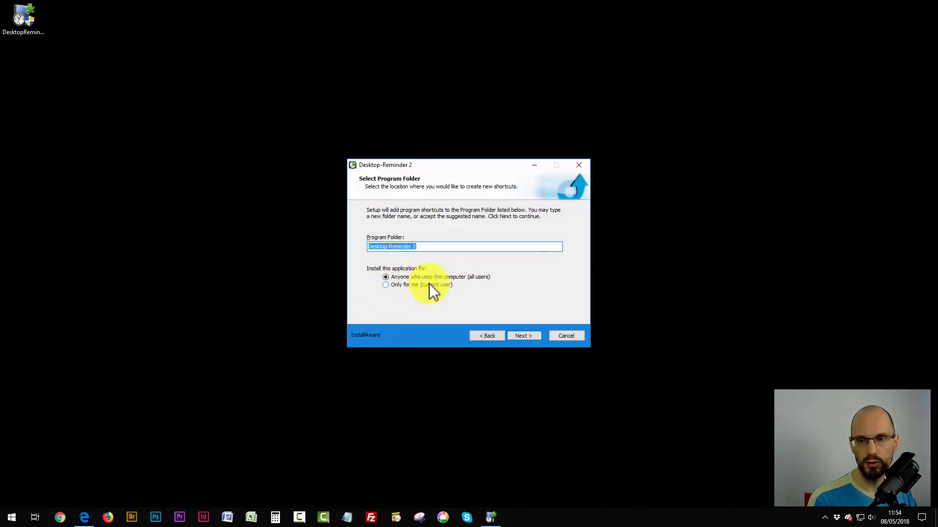
Install Desktop-Reminder 2 only for the current user and finish the wizard without running the program
click(386, 286)
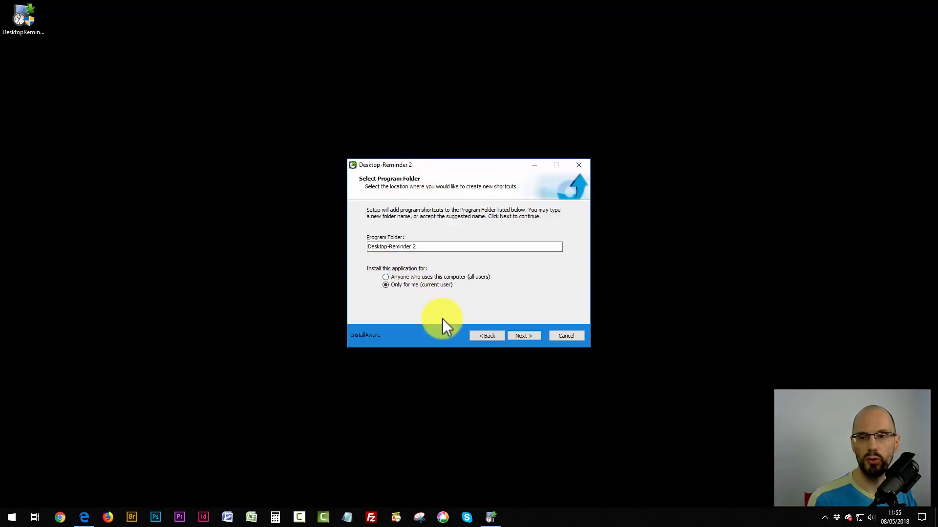
click(526, 336)
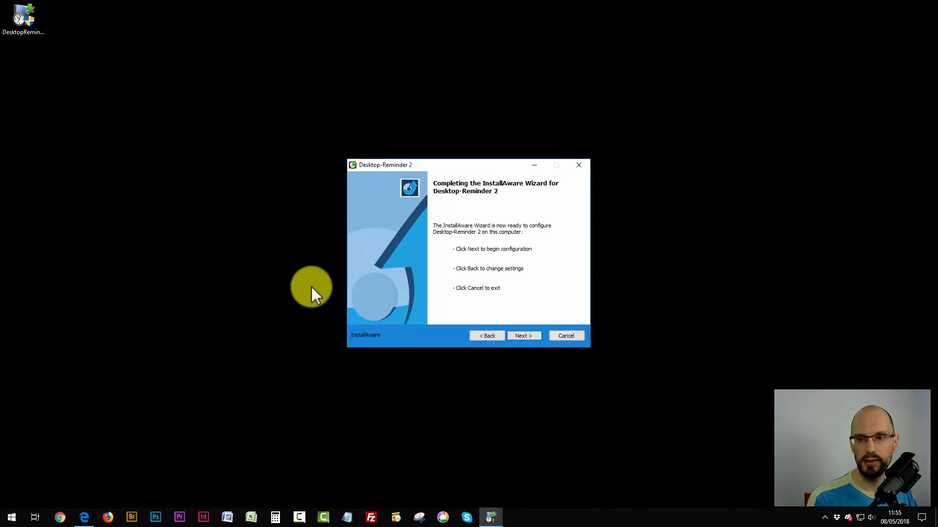
click(521, 335)
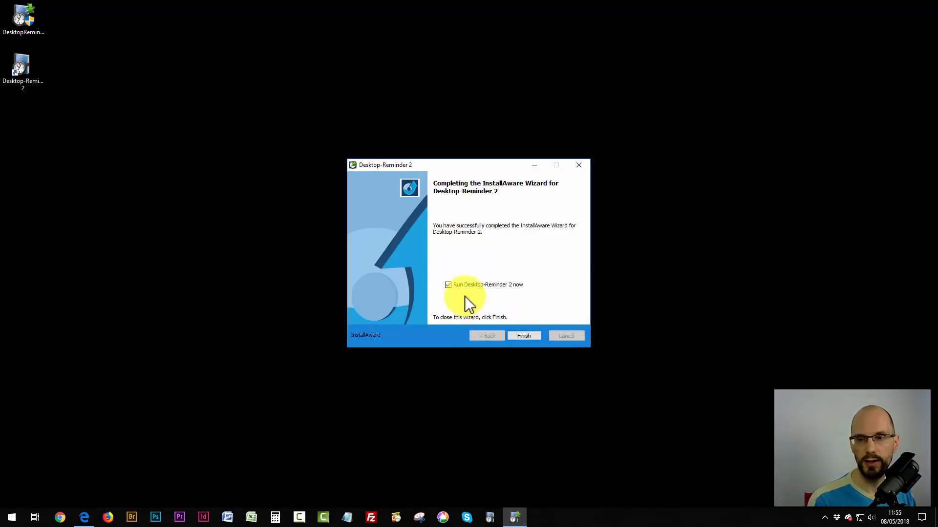
click(449, 285)
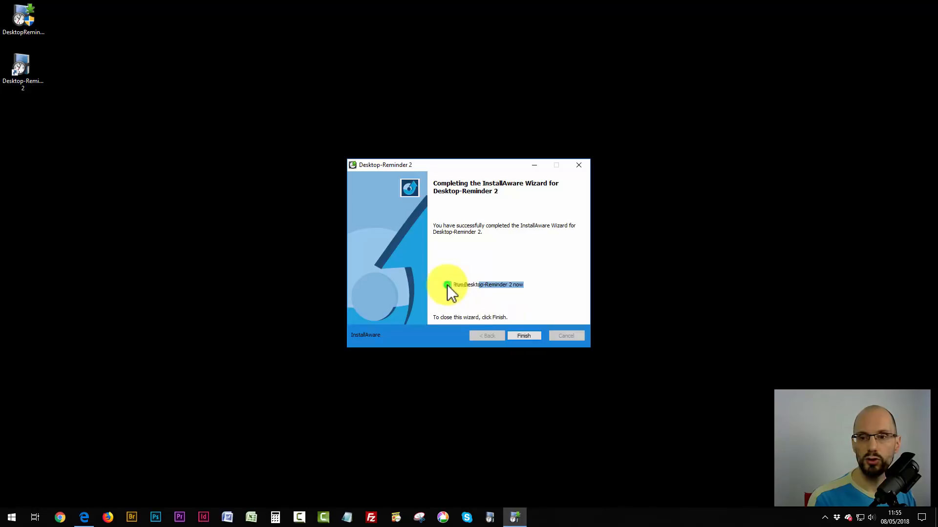
click(523, 335)
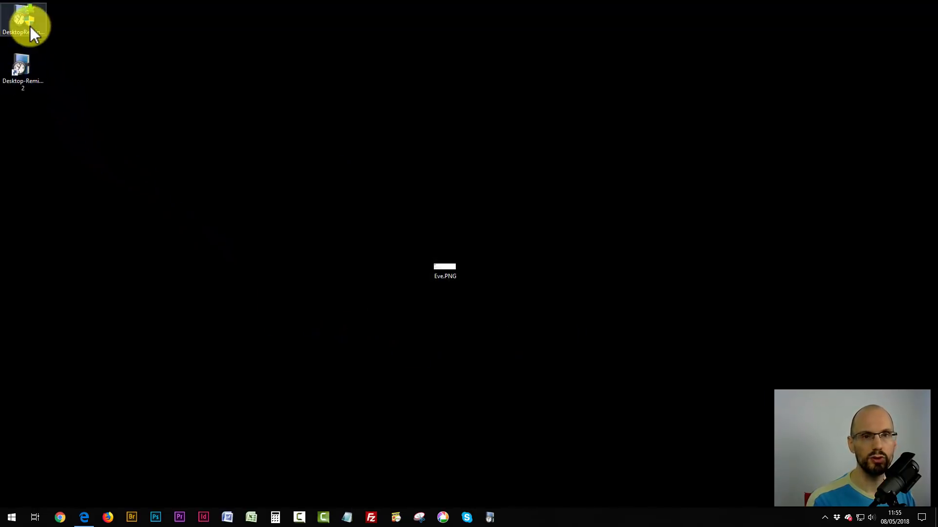
Move the DesktopReminderSetup.exe icon away from the program shortcut and permanently delete the installer file
drag(31, 22, 118, 30)
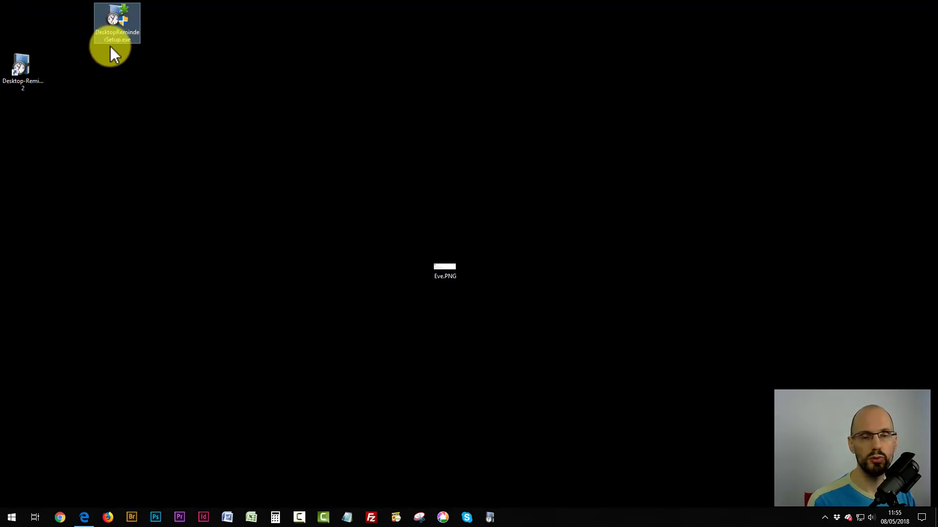
drag(150, 57, 116, 13)
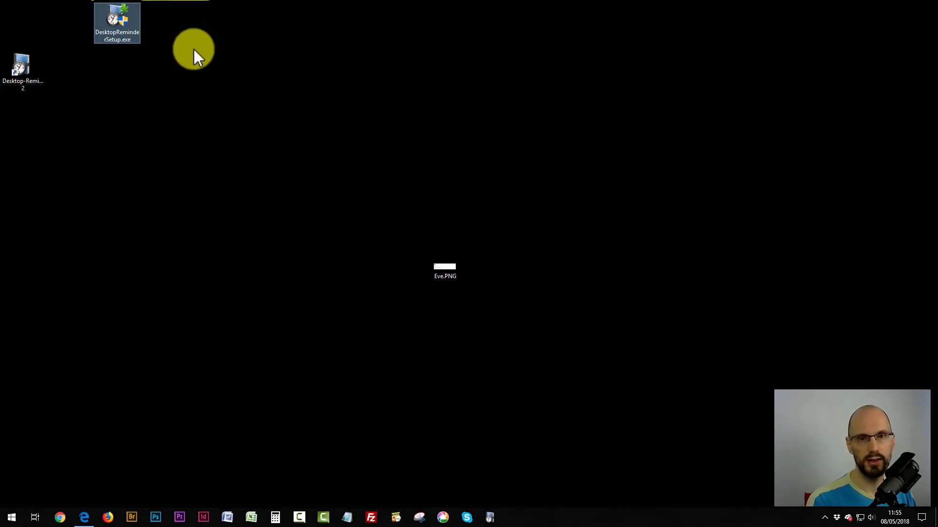
click(176, 47)
drag(150, 52, 117, 11)
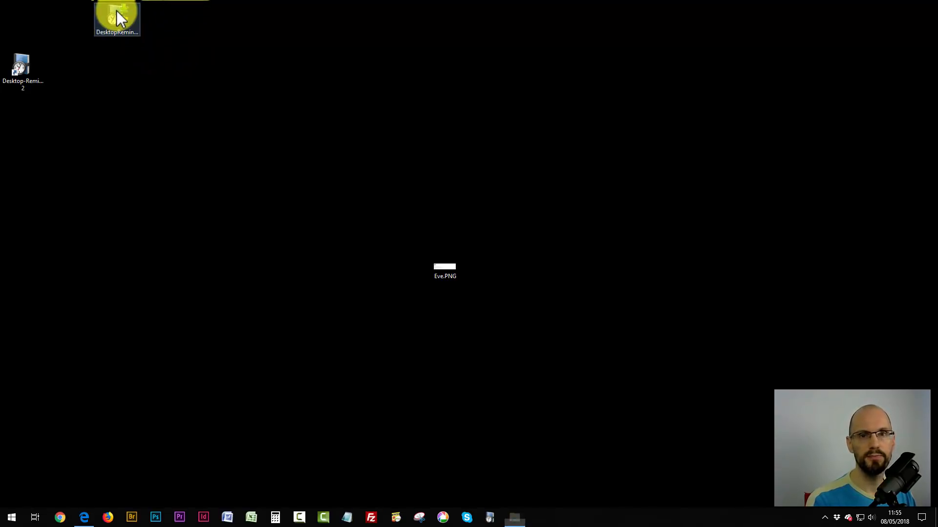
key(shift+Delete)
click(506, 295)
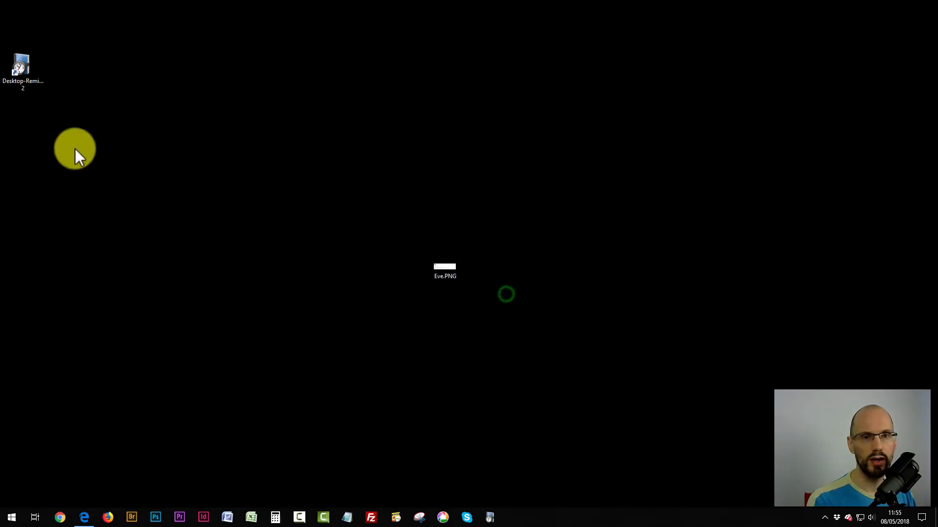
Move the Desktop-Reminder 2 shortcut up into the first icon slot of the desktop
click(18, 78)
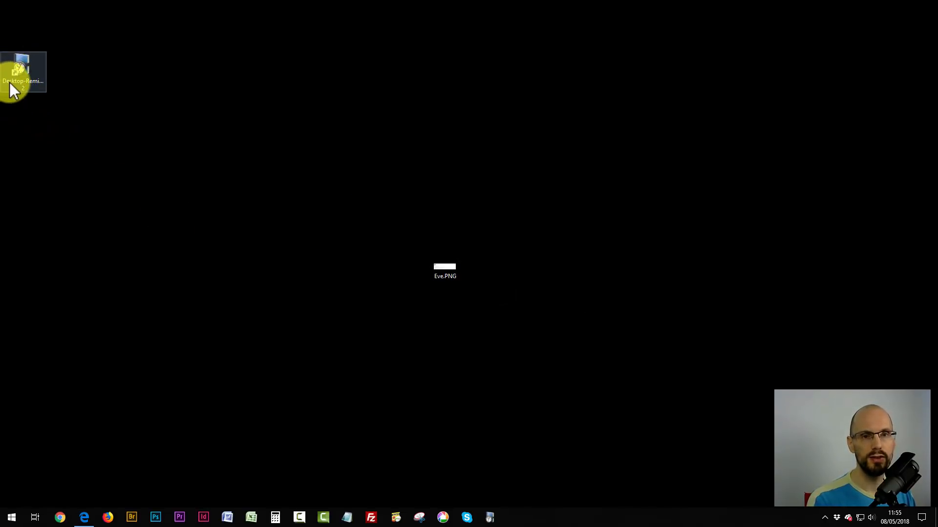
click(20, 78)
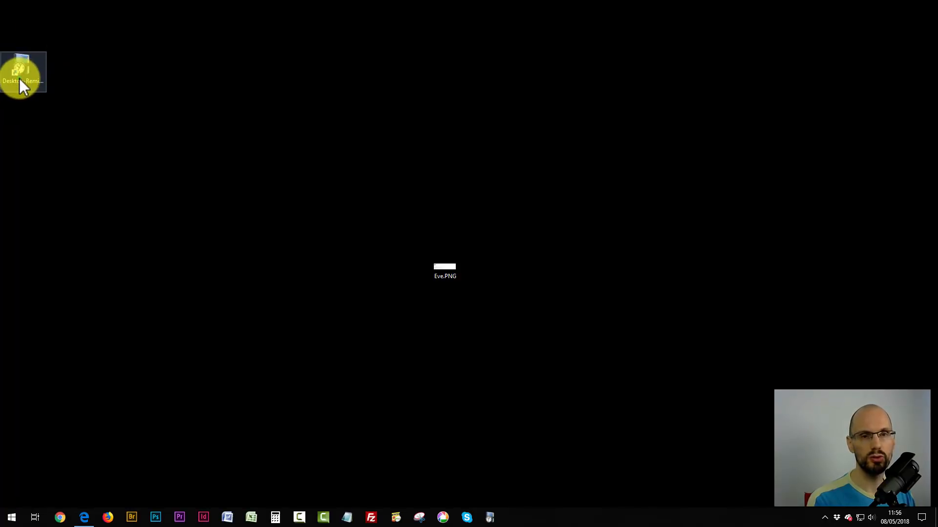
drag(19, 79, 19, 34)
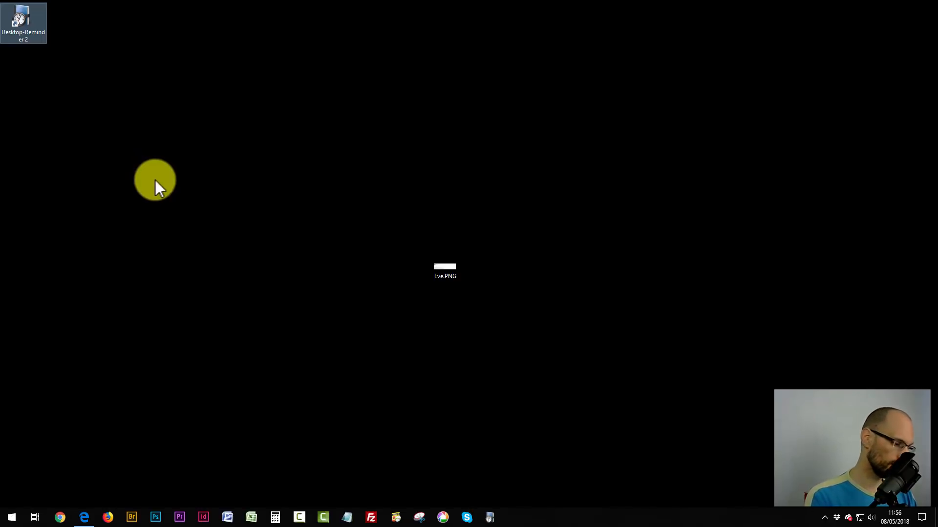
Search Windows for "desk" to locate the installed Desktop-Reminder 2 application
key(super)
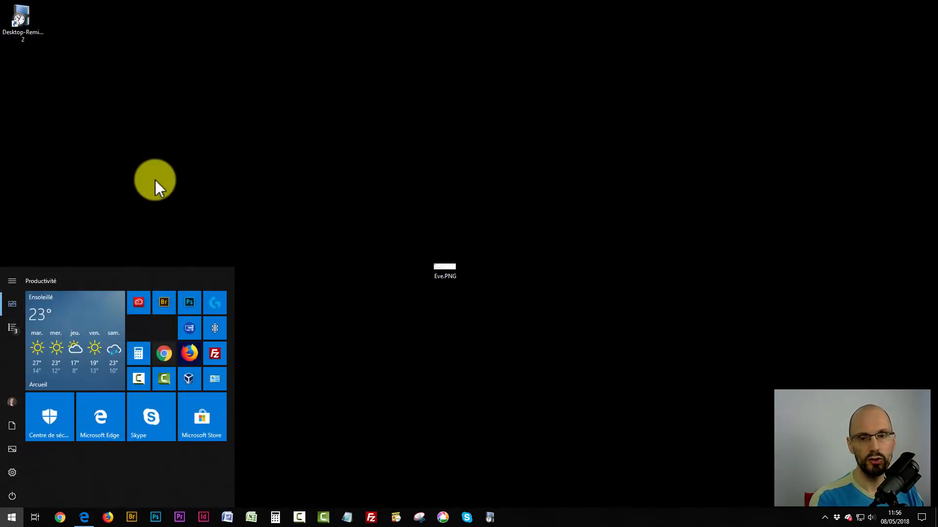
text(de)
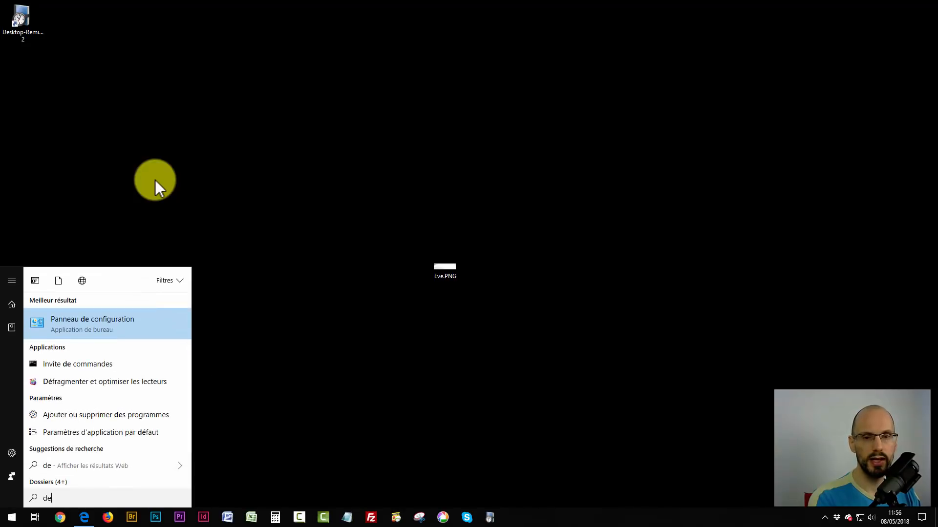
text(sk)
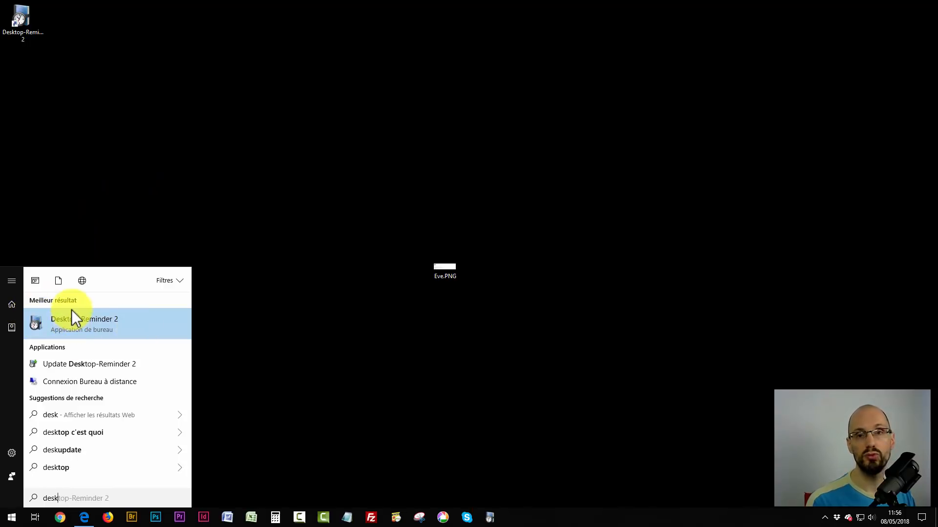
Launch Desktop-Reminder 2 from its desktop shortcut and maximize the program window
right_click(72, 322)
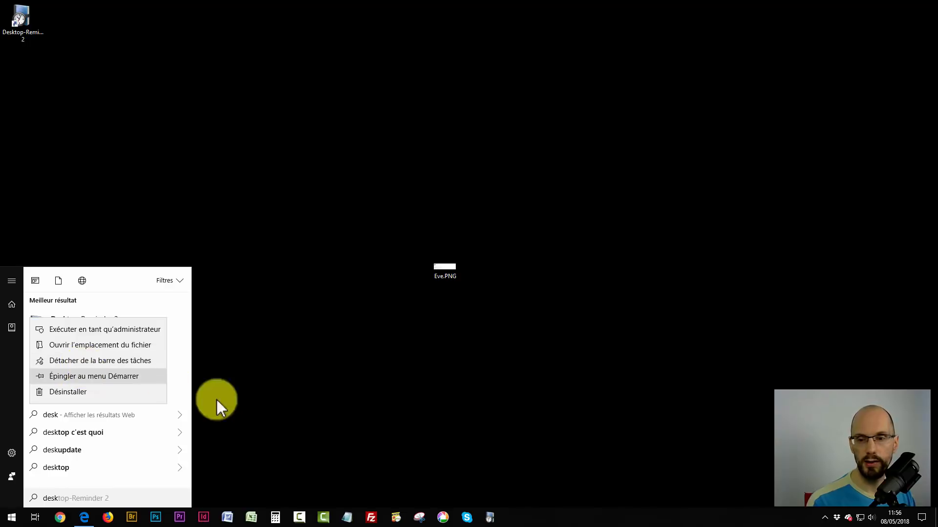
click(194, 119)
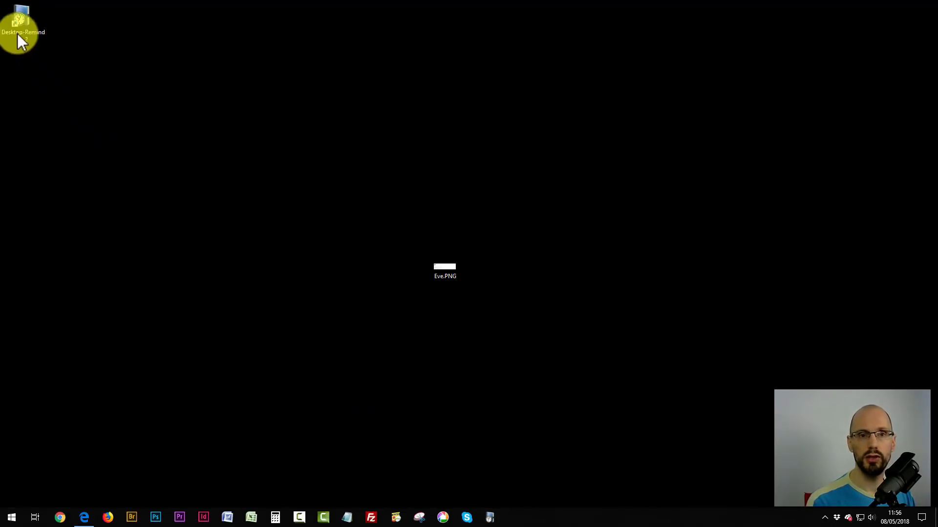
click(26, 11)
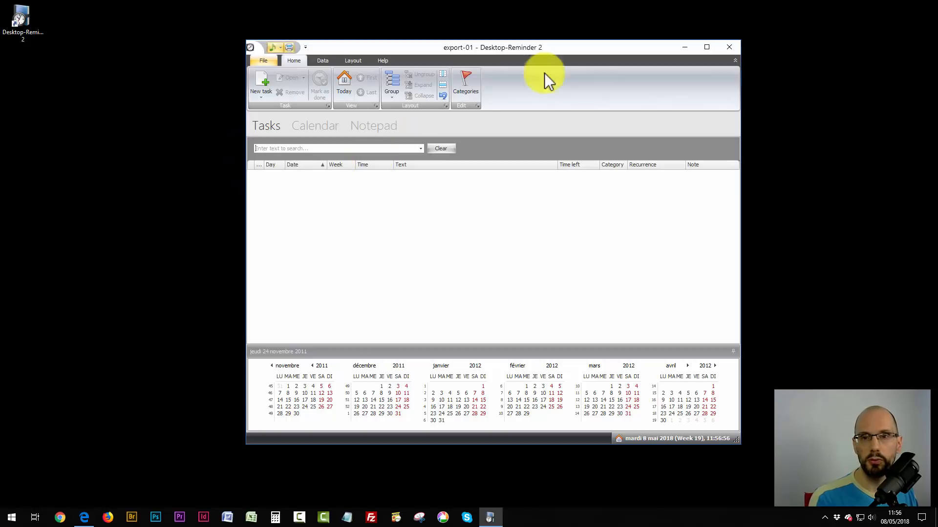
click(707, 47)
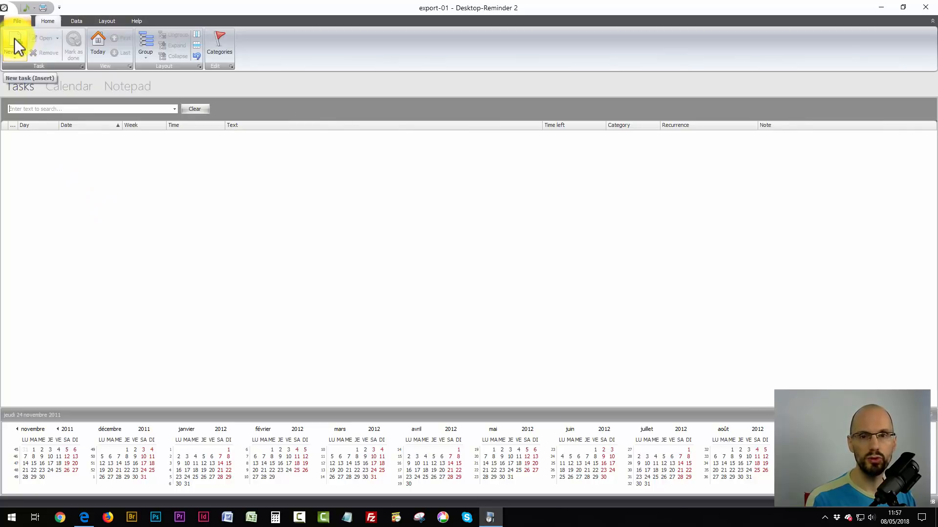
Create a new task with the description "Dentiste"
double_click(151, 194)
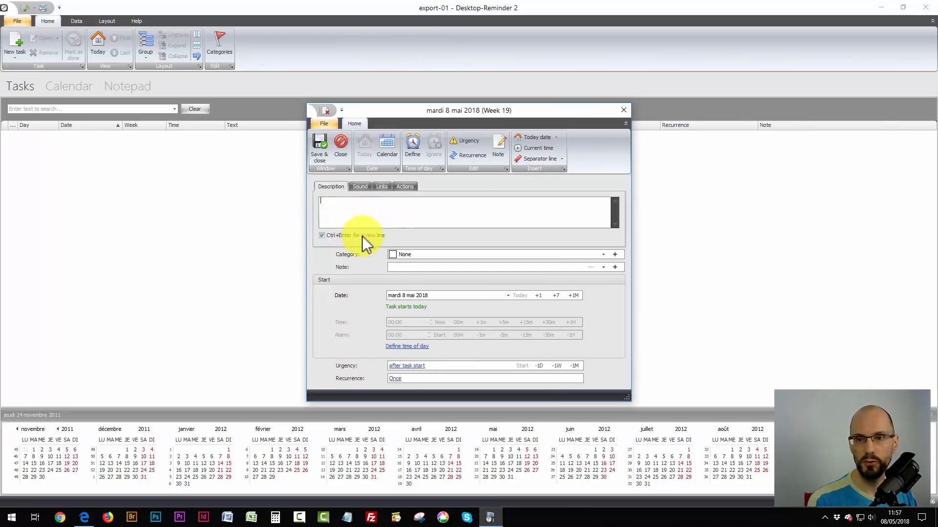
click(343, 213)
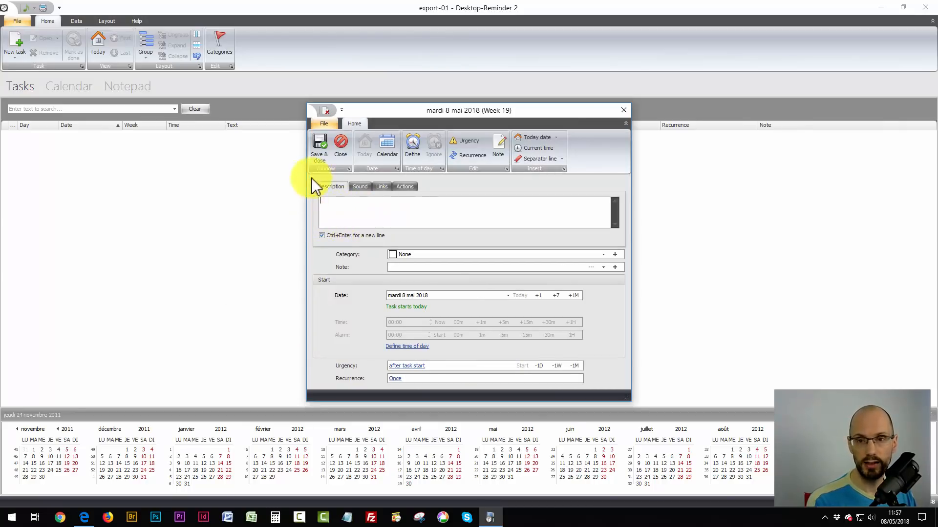
click(333, 204)
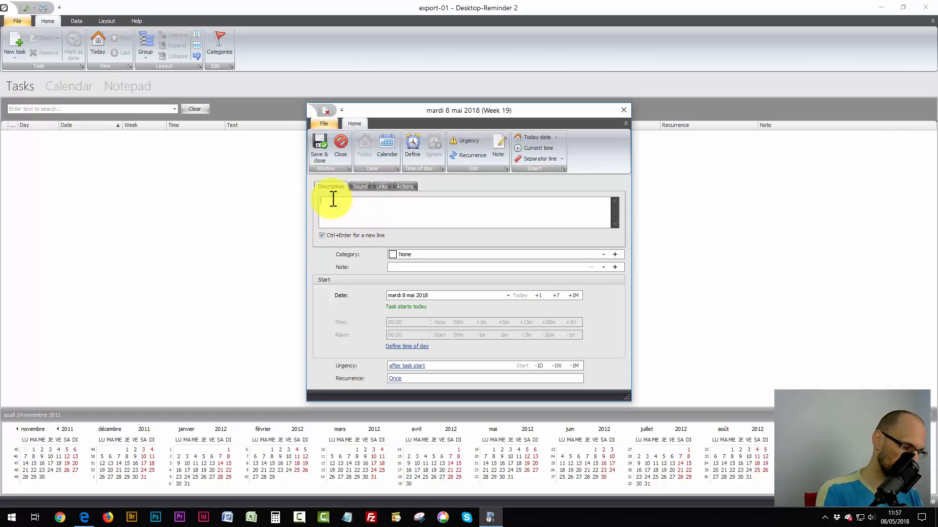
text(Dentiste)
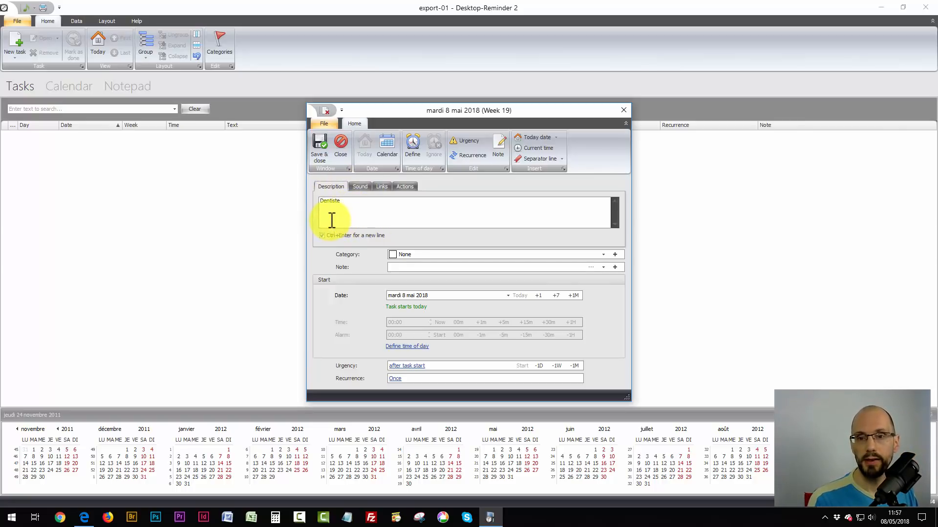
Browse the task's available categories and try to add a custom category, dismissing the PRO activation offer
click(413, 255)
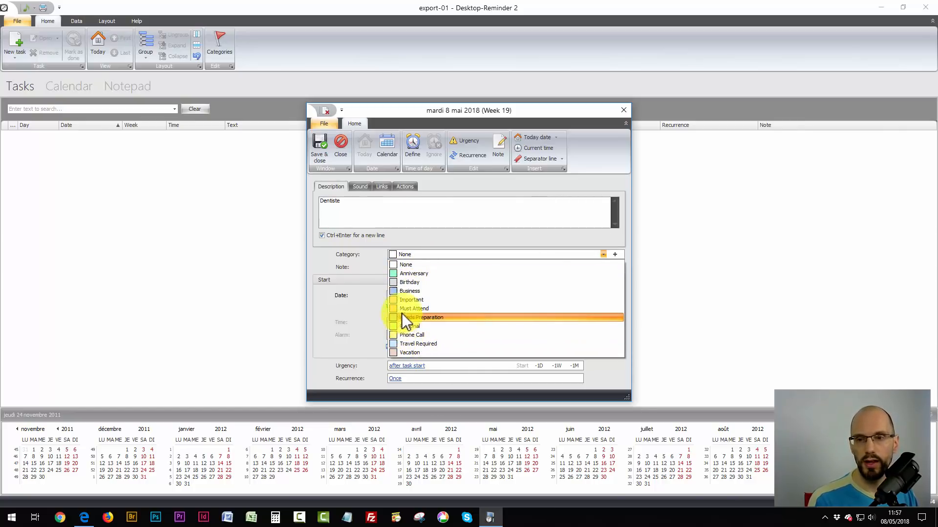
click(384, 260)
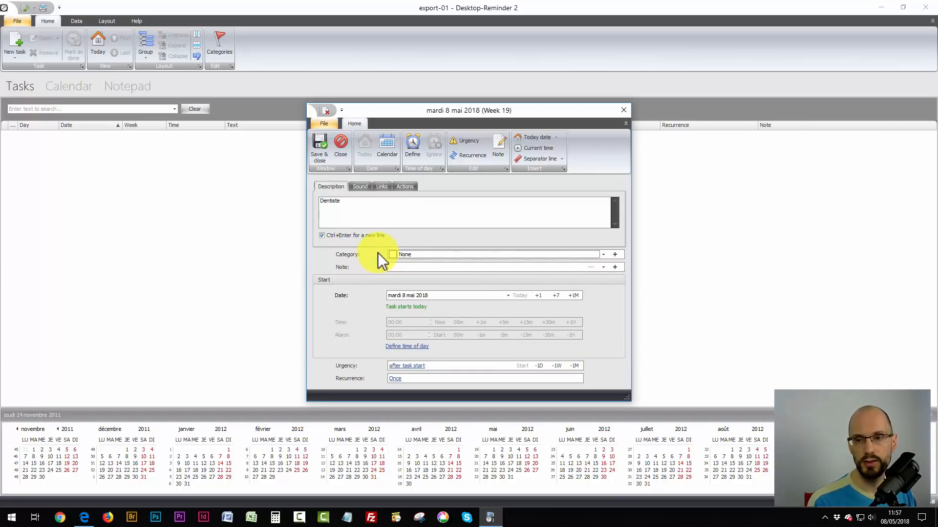
click(415, 255)
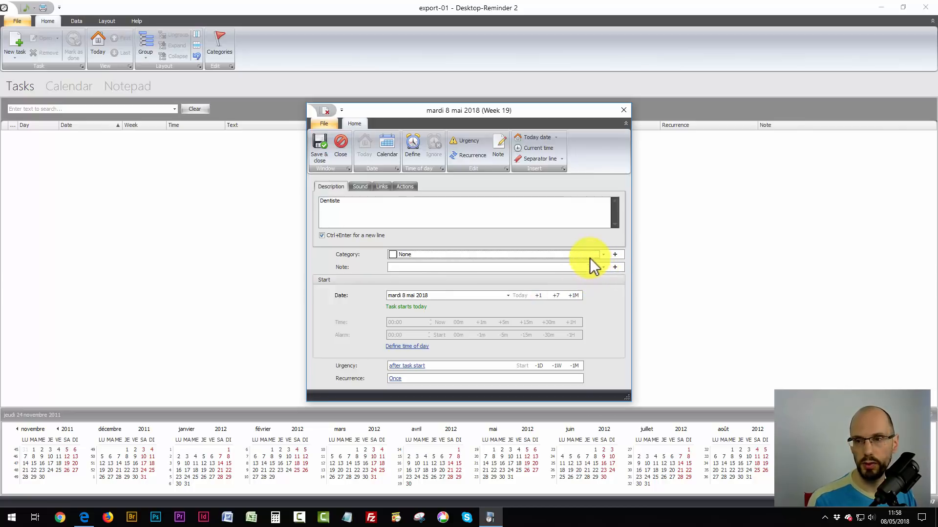
click(615, 254)
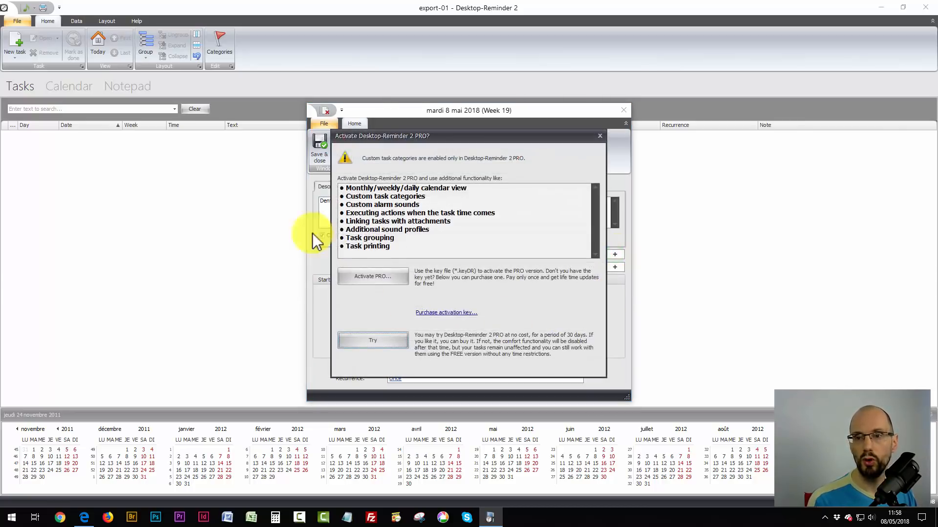
click(598, 137)
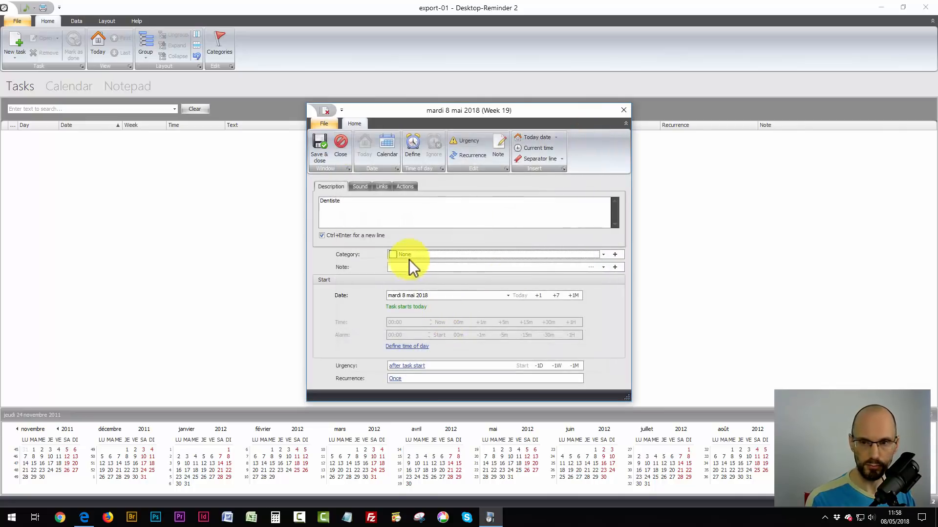
Set the Dentiste task's category to Important and its start date to 9 May 2018
click(417, 251)
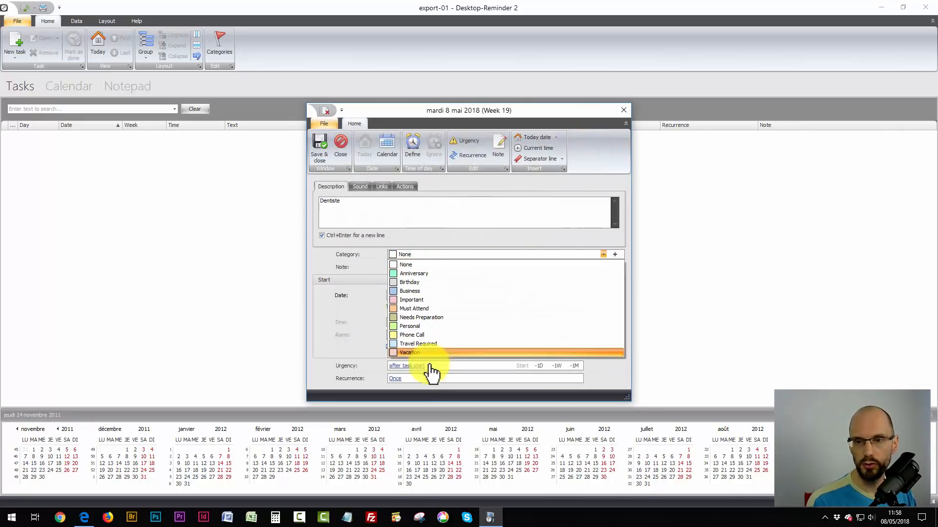
click(412, 300)
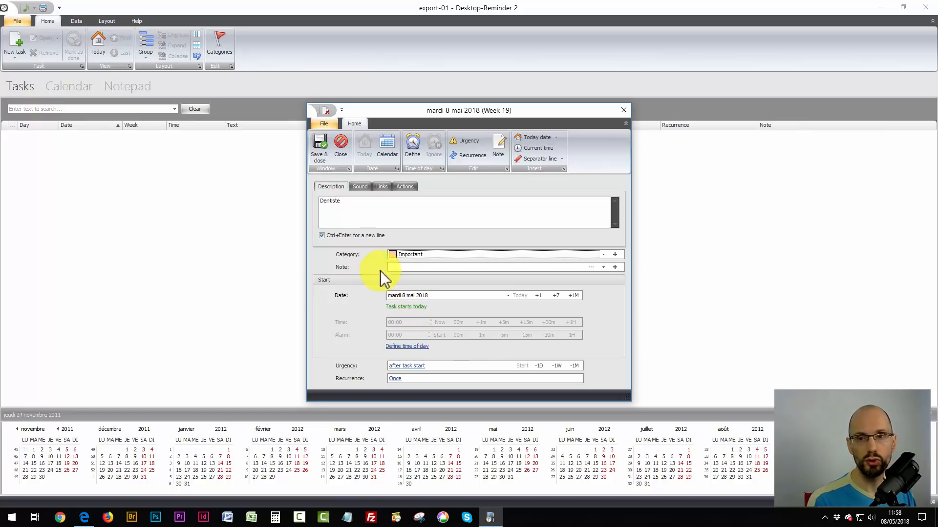
click(387, 144)
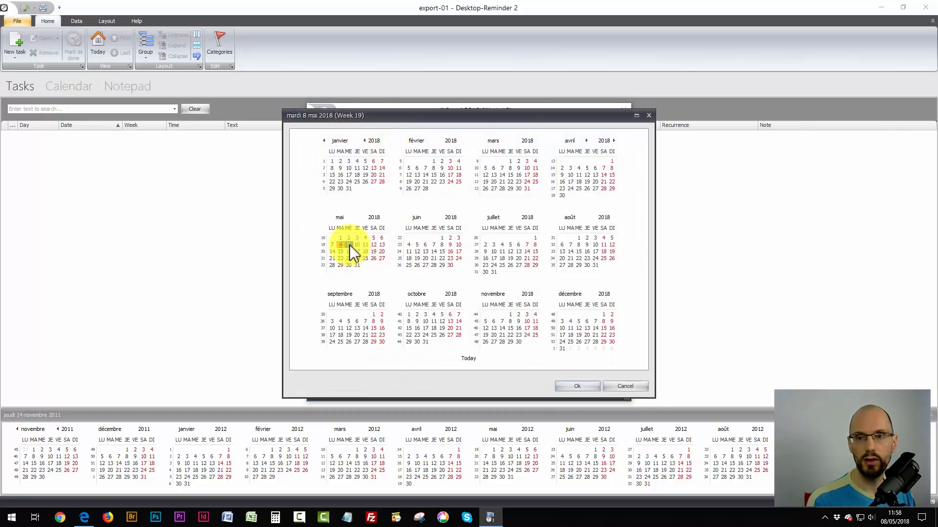
click(348, 245)
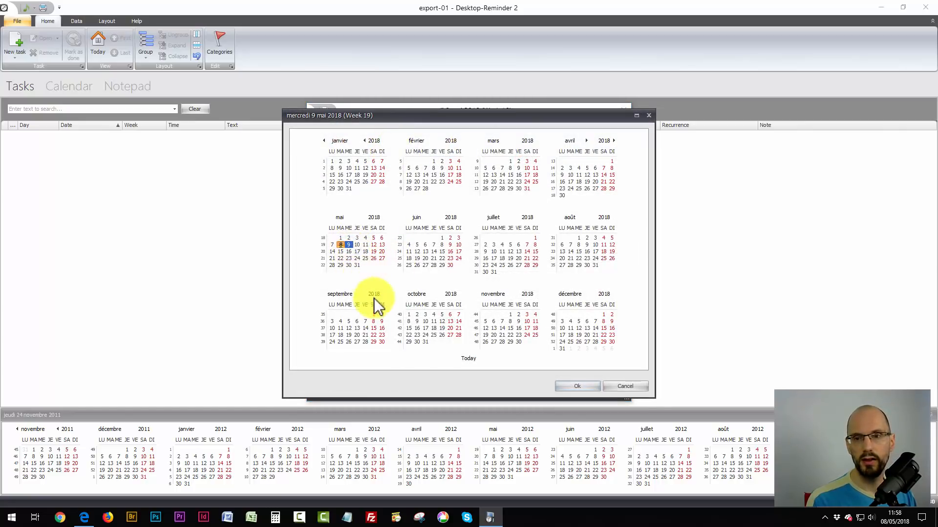
click(572, 386)
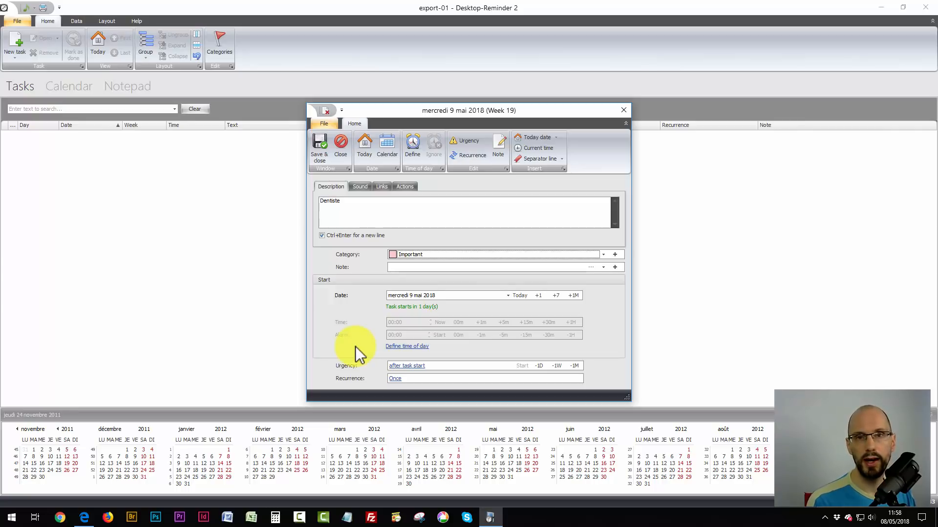
Define the Dentiste task's time of day as 15:00 and save the task
click(416, 348)
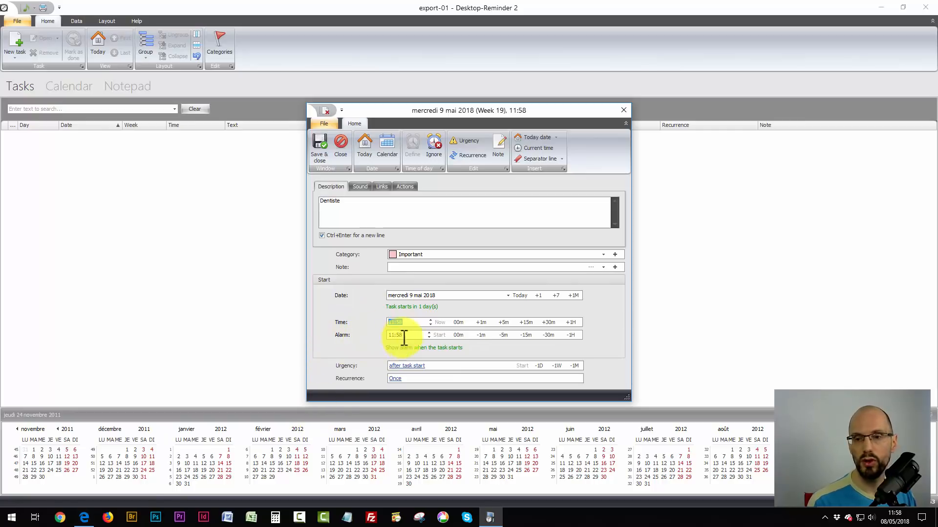
click(391, 322)
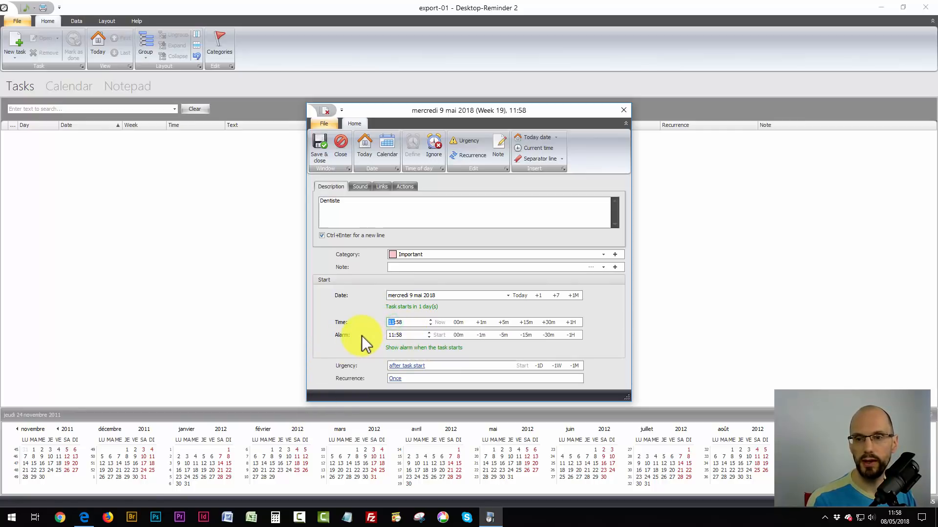
key(Right)
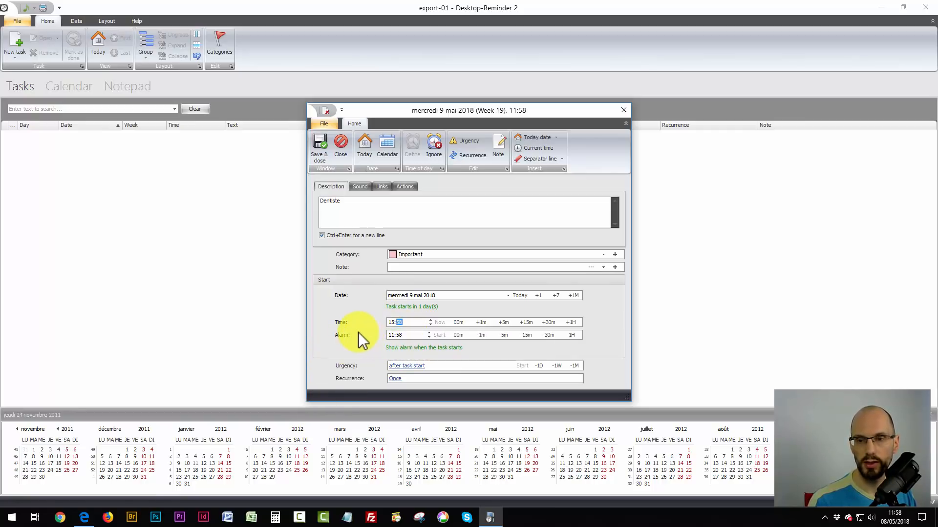
text(00)
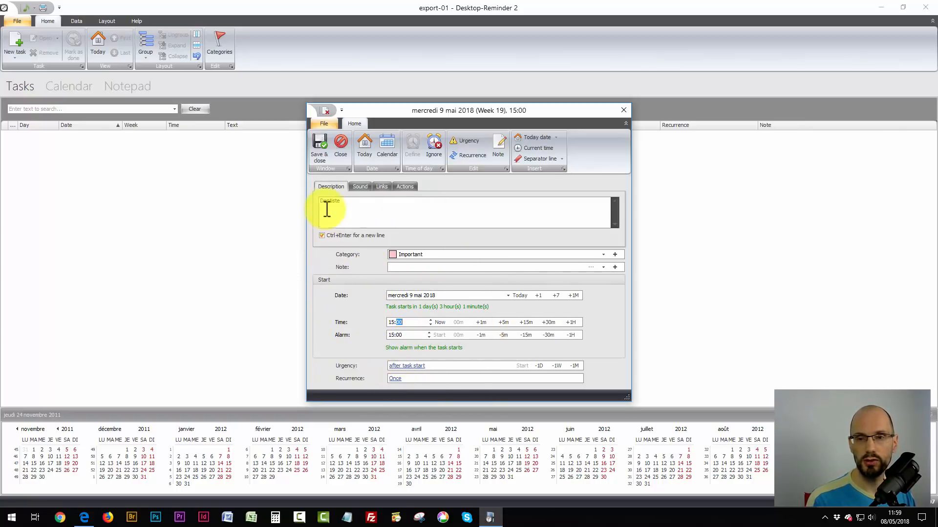
click(320, 146)
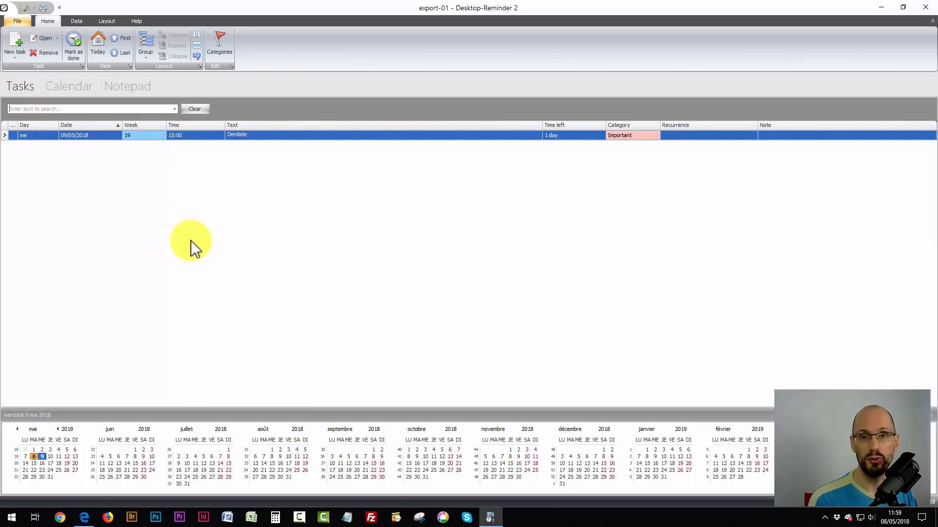
Set the existing Dentiste task's alarm to 12:00, save it, and reopen the task once to check the alarm
click(273, 171)
click(283, 134)
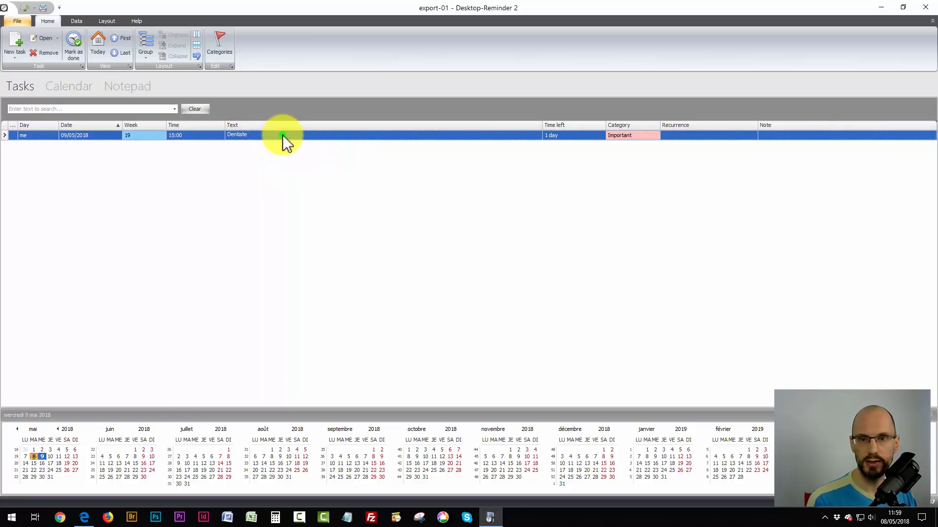
double_click(282, 135)
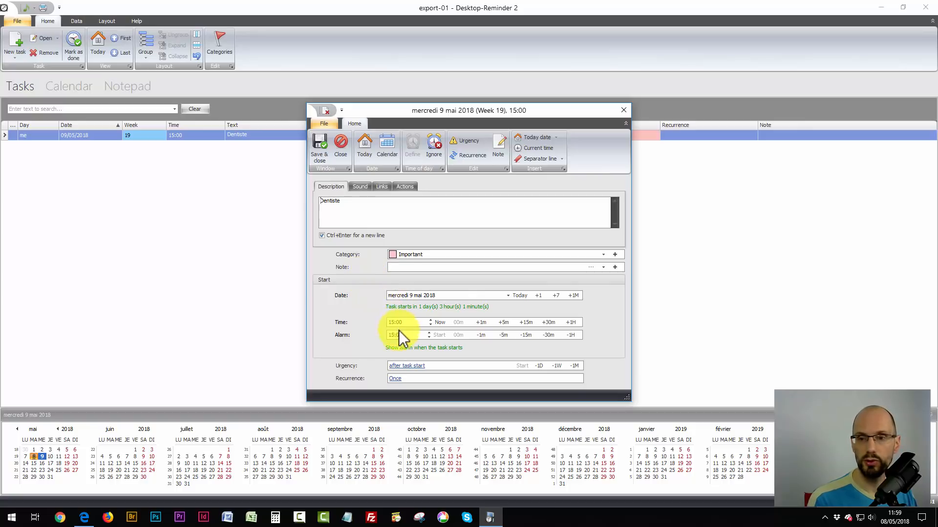
click(570, 335)
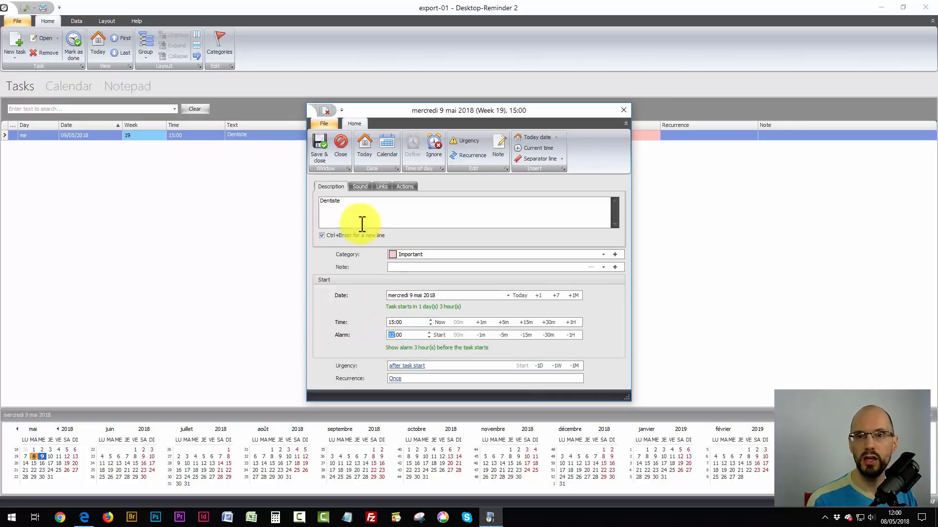
click(320, 147)
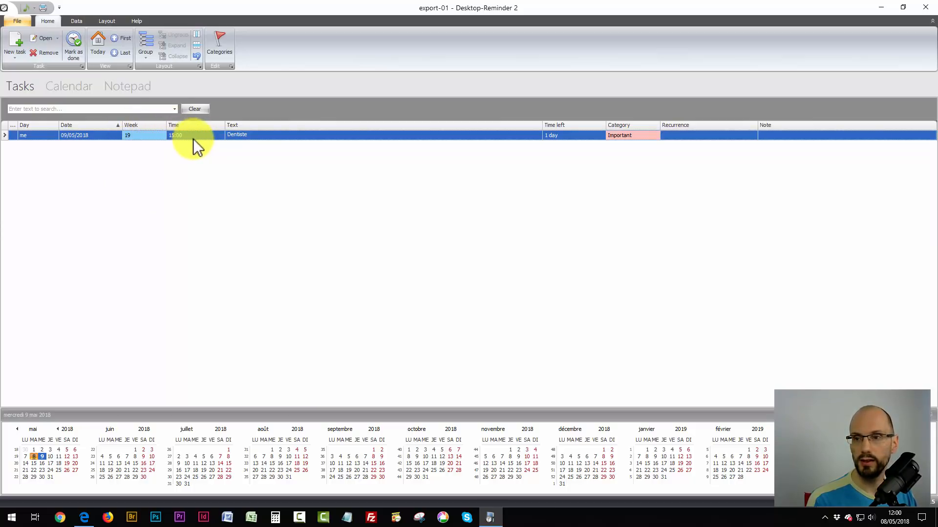
double_click(295, 136)
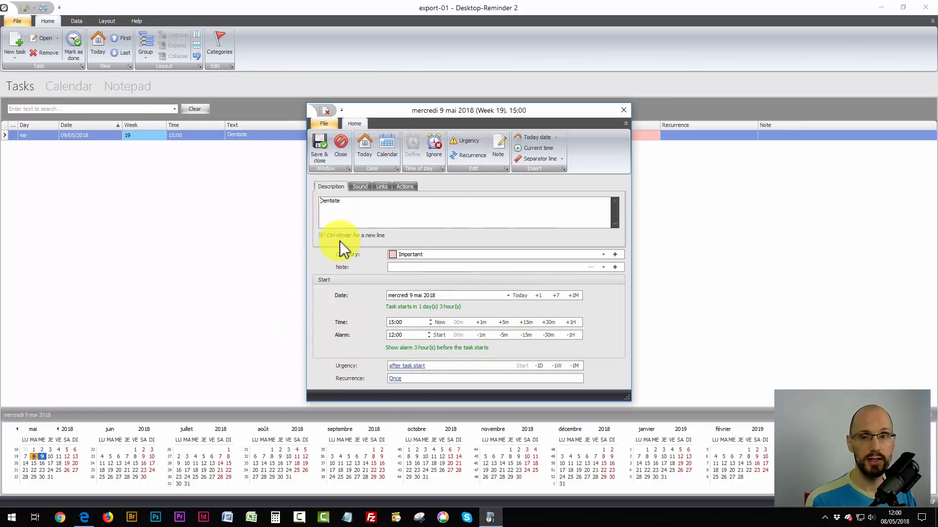
click(320, 148)
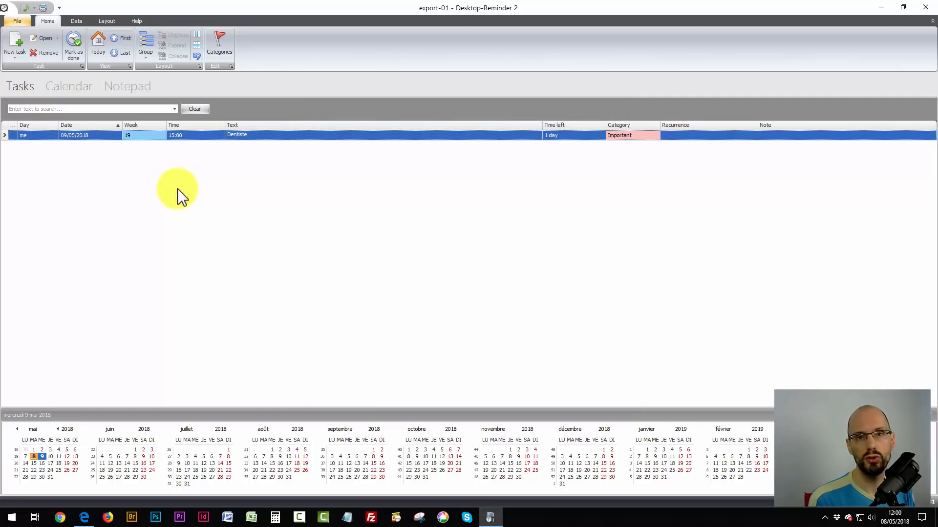
Create a new task described as "Mail aux amis" and assign it the Business category
click(17, 36)
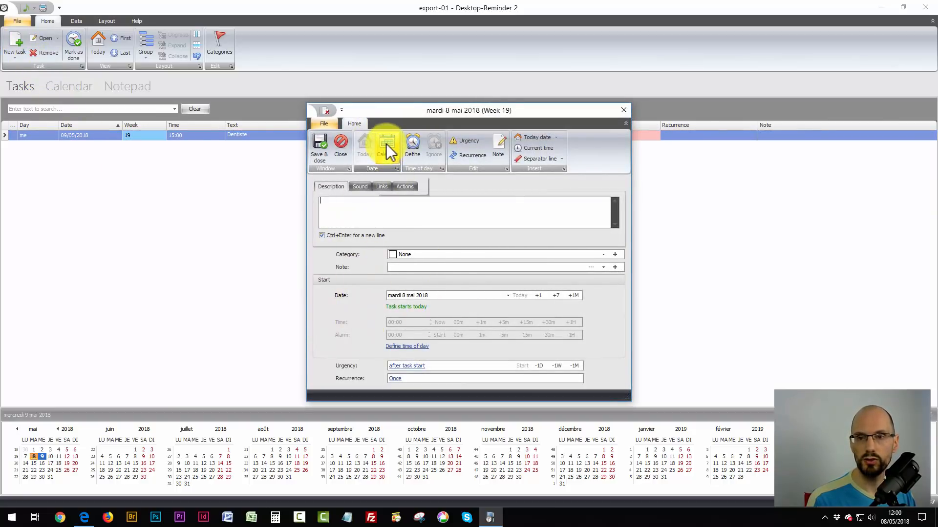
click(385, 154)
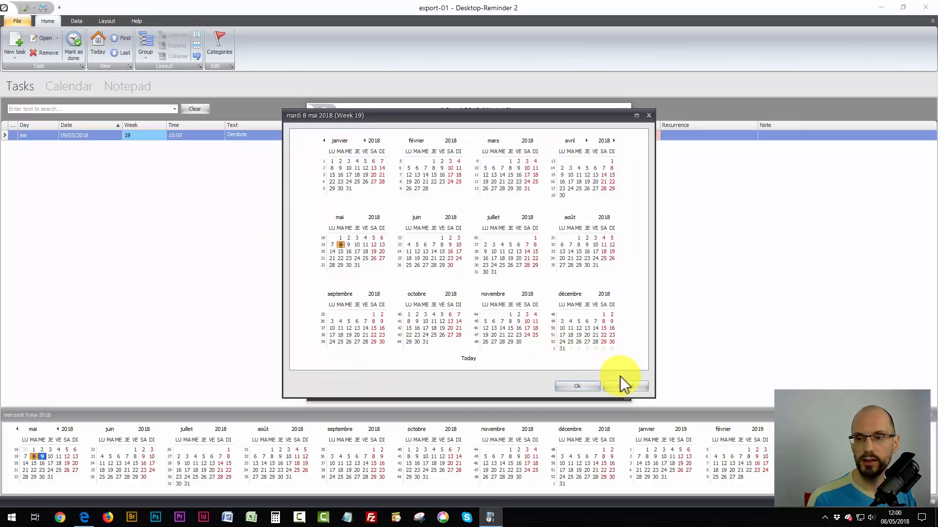
click(622, 387)
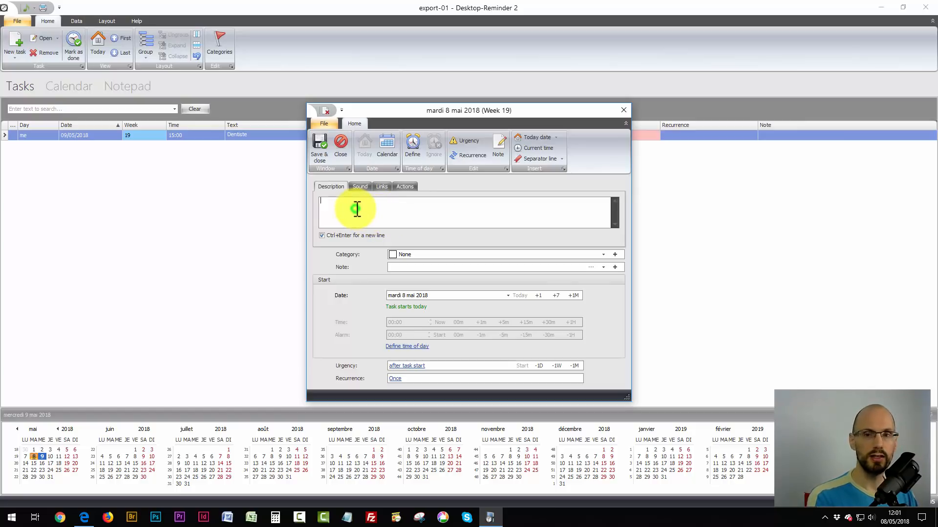
text(Mail)
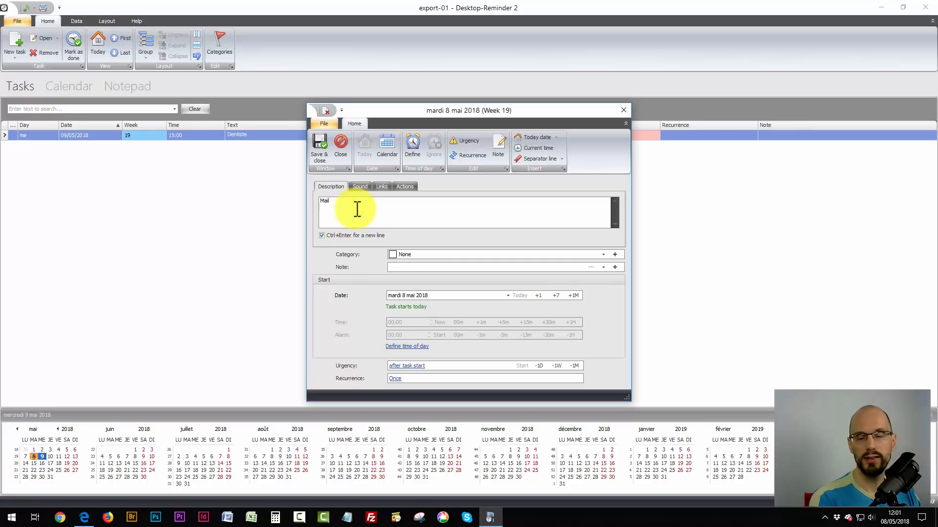
text( aux amis)
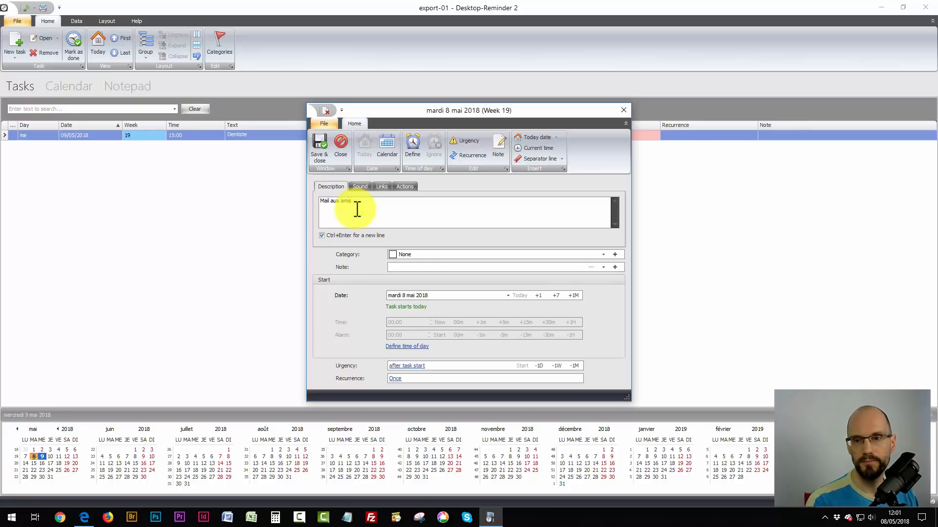
click(415, 253)
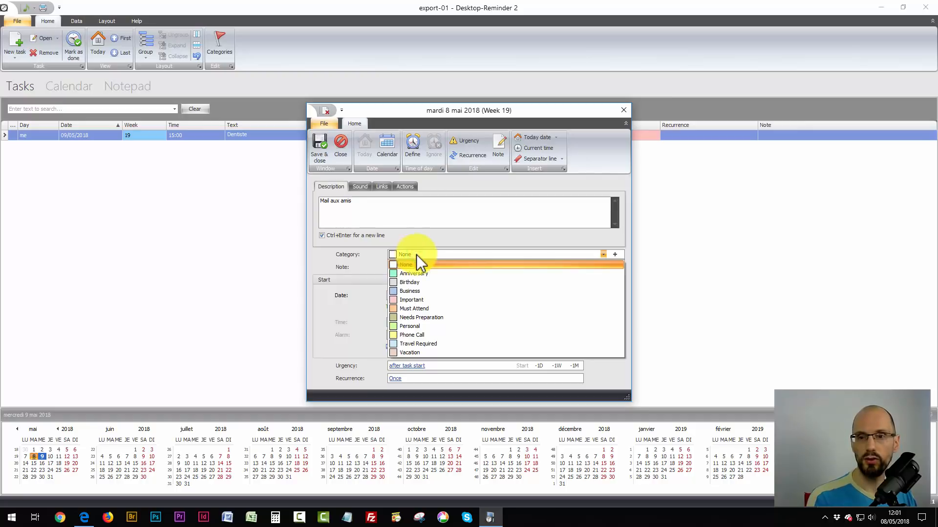
click(415, 292)
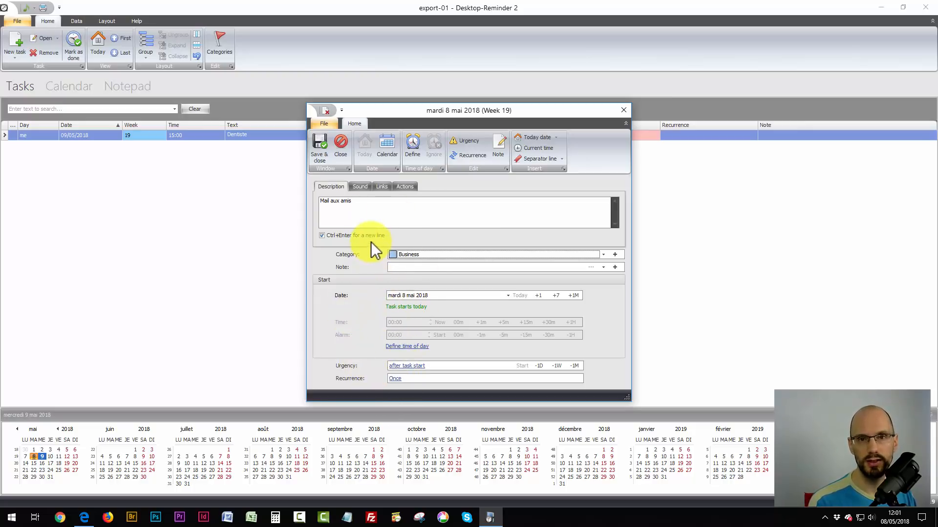
Define the Mail aux amis task's time of day as 10:00 with an alarm 30 minutes before, at 09:30
click(402, 347)
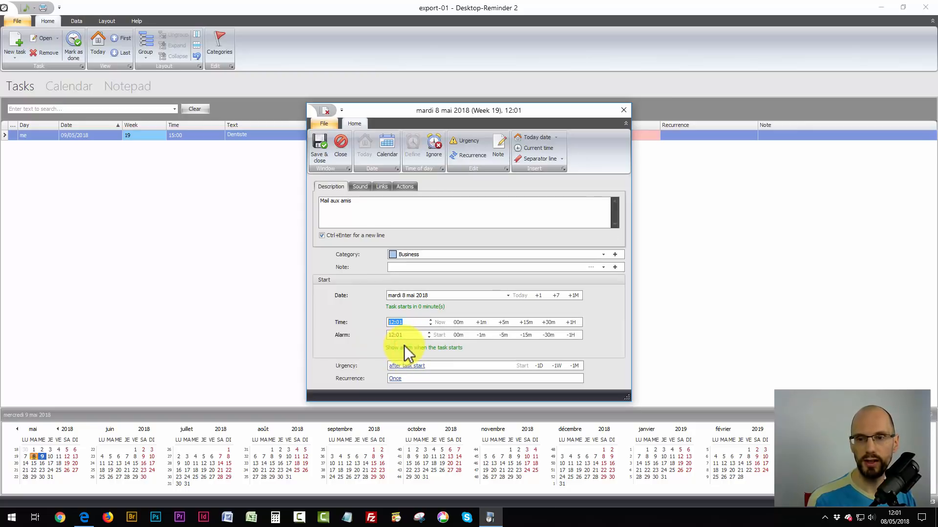
click(393, 321)
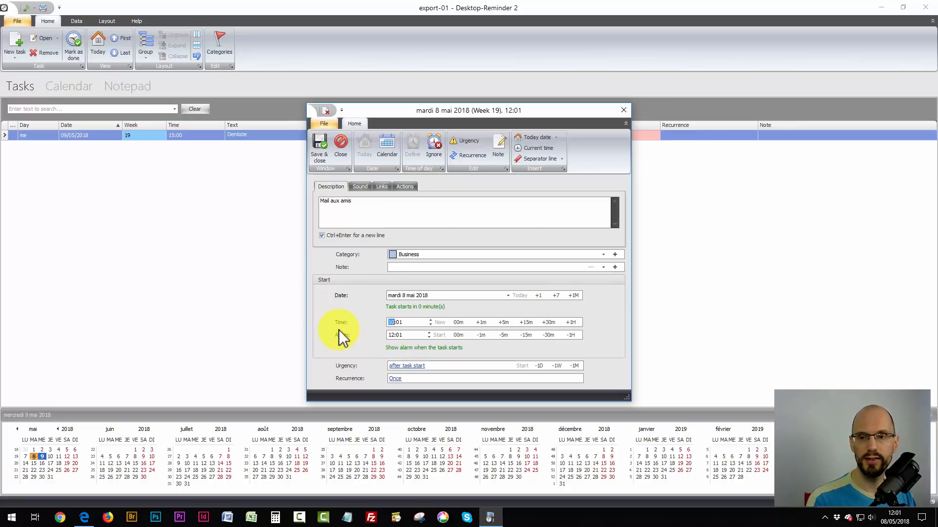
key(Right)
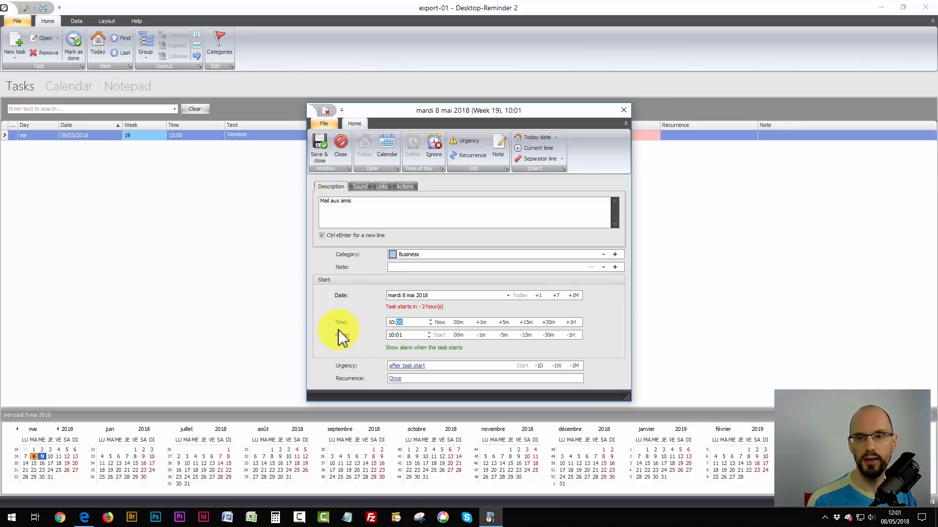
key(Down)
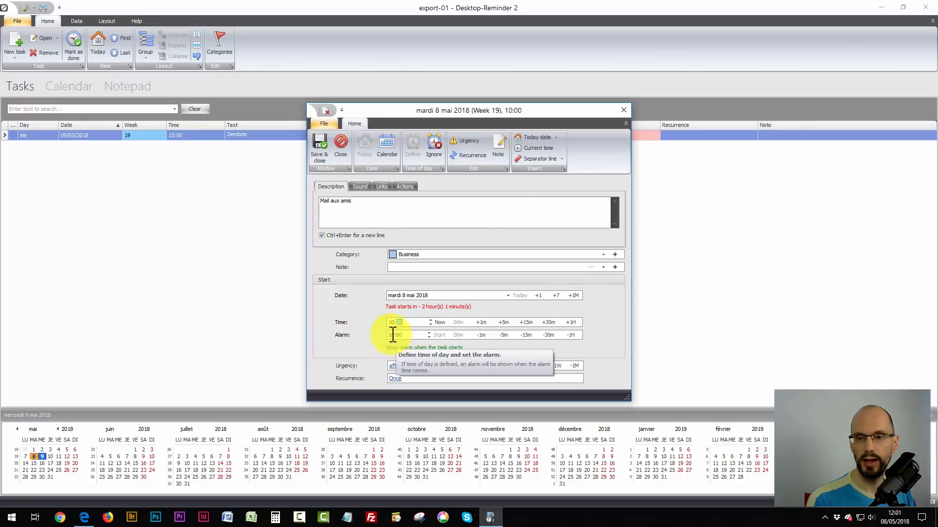
click(548, 336)
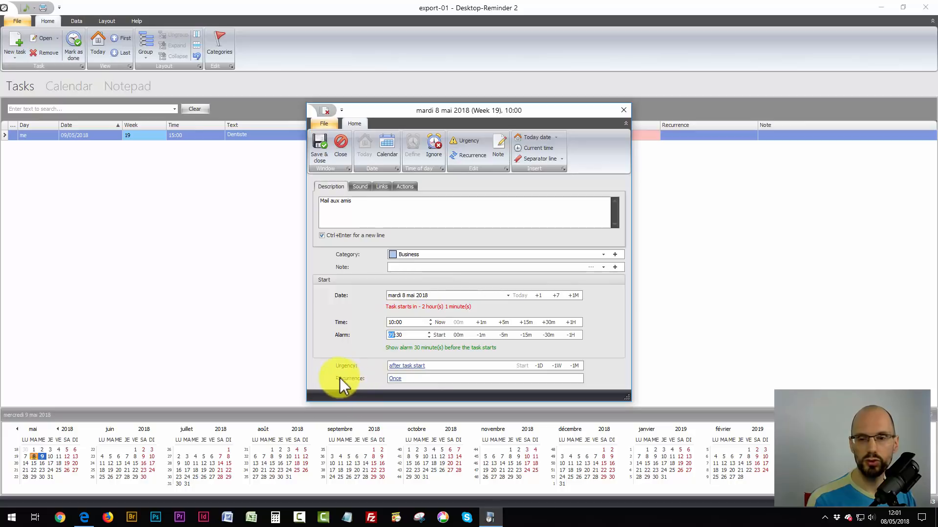
Make the Mail aux amis task repeat every 1 week from lundi to vendredi, and save the task
click(395, 380)
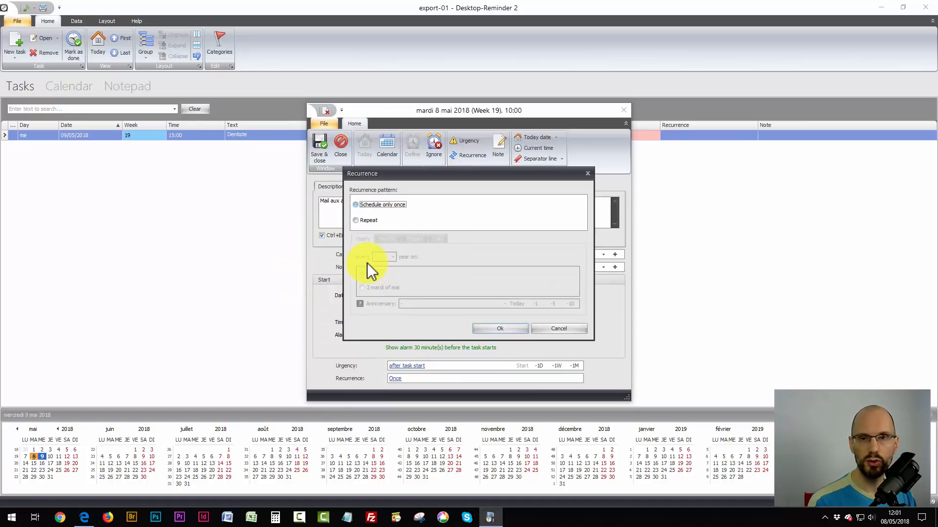
click(359, 222)
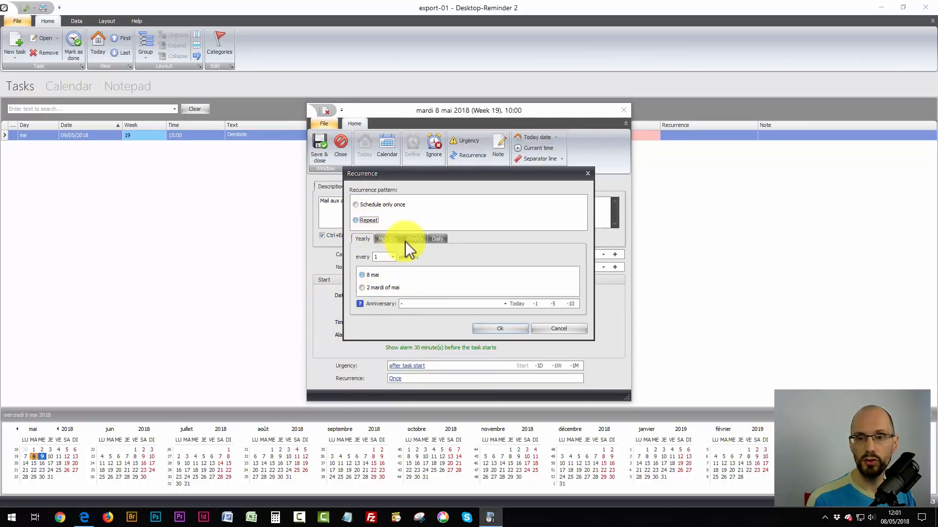
click(409, 239)
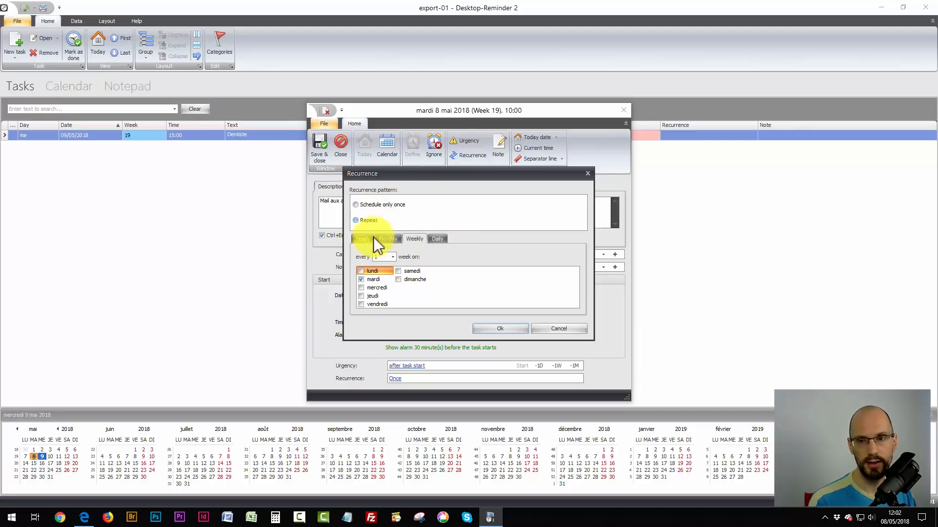
click(366, 224)
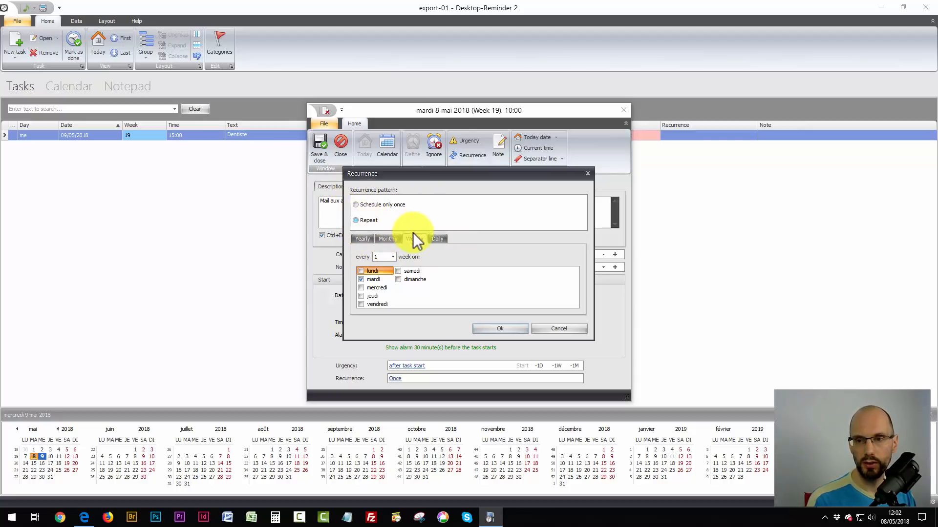
click(361, 271)
click(360, 279)
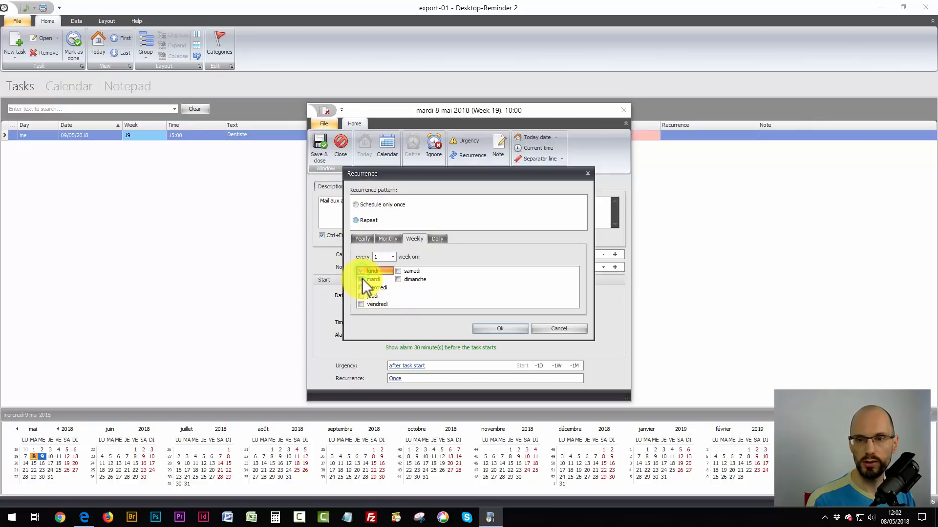
click(360, 288)
click(361, 296)
click(361, 304)
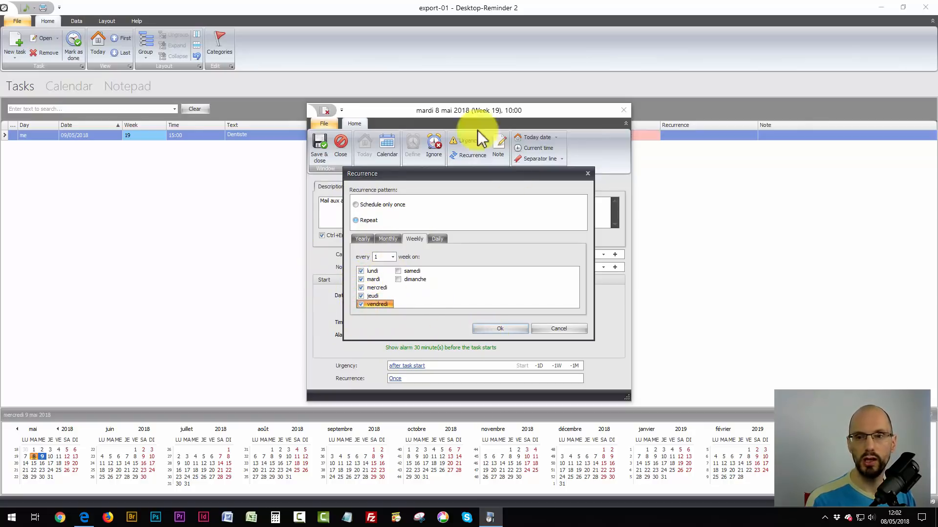
click(503, 330)
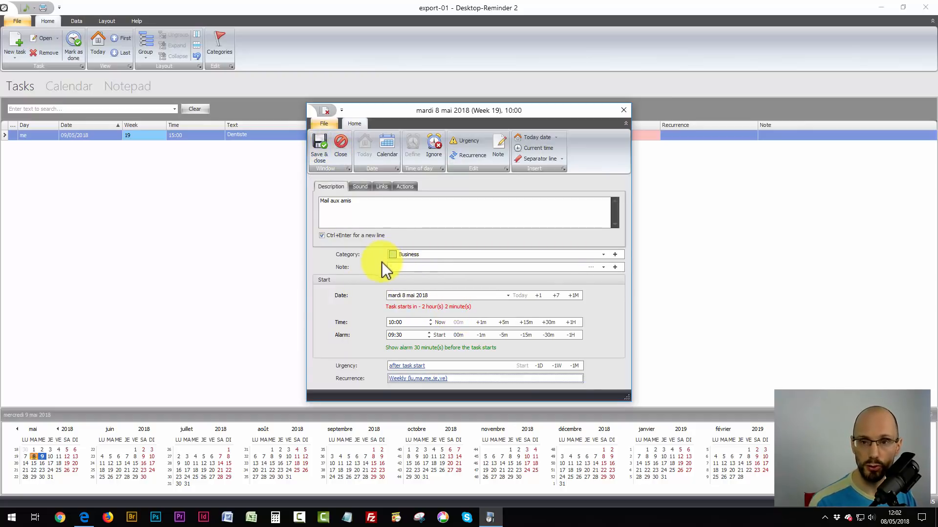
click(320, 143)
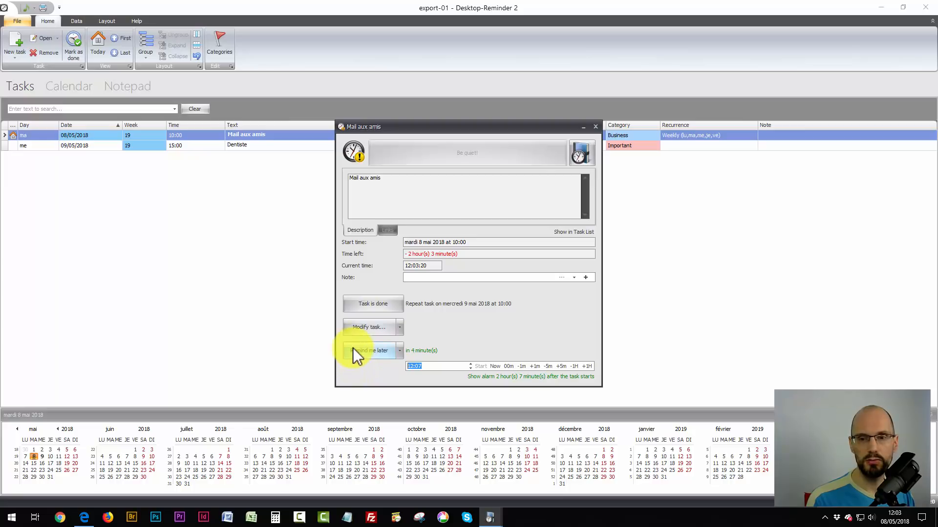
Postpone the Mail aux amis reminder to 13:08
click(379, 350)
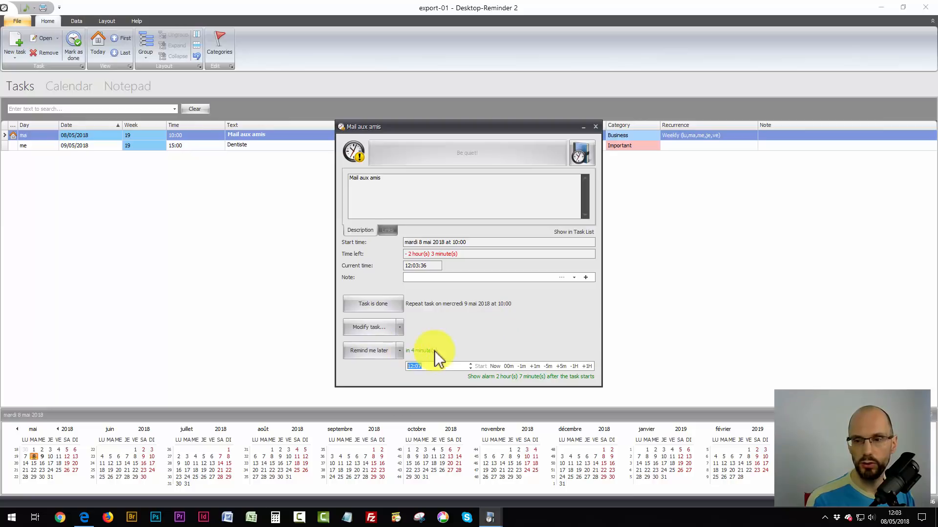
click(535, 367)
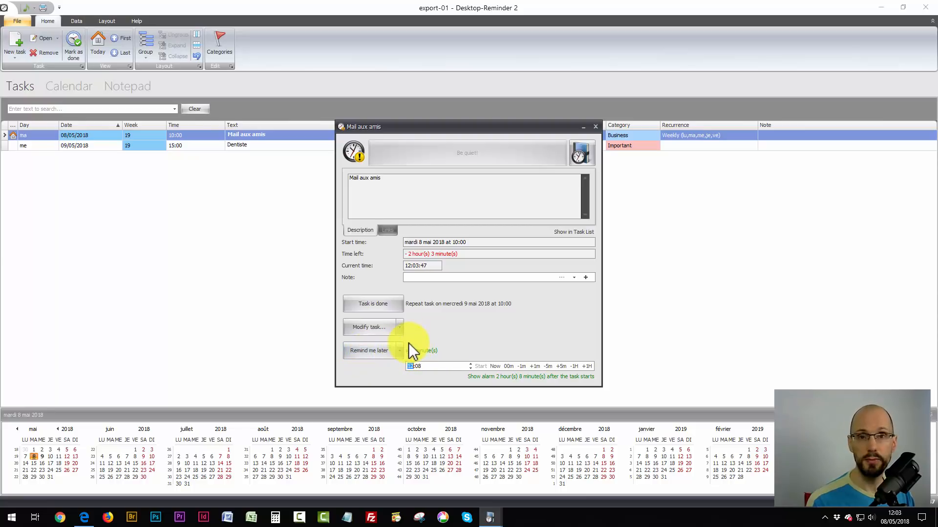
click(586, 367)
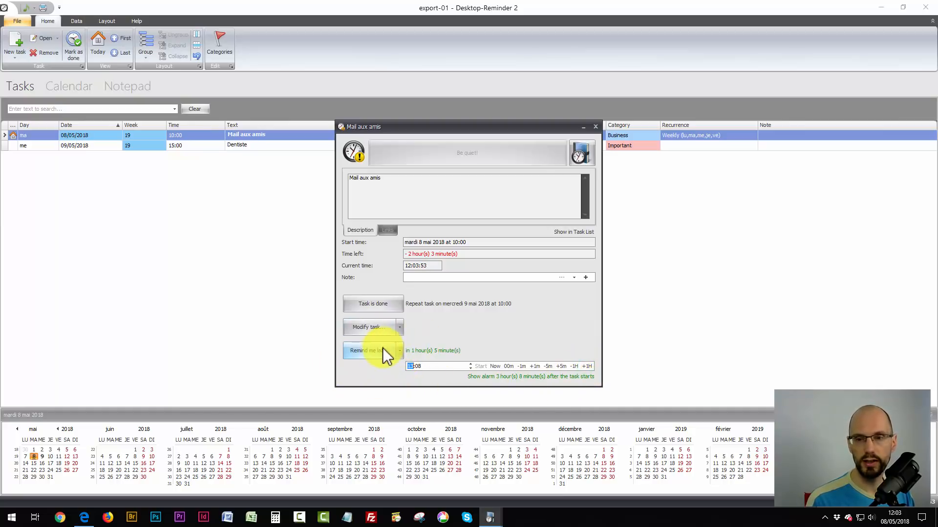
click(367, 350)
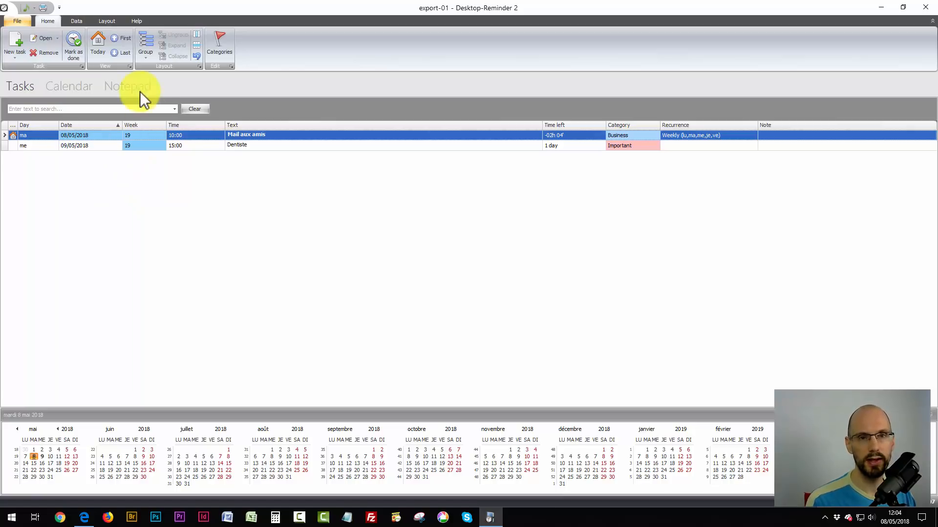
Create a new task described as "Anniversaire de" followed by the friend's first name, and assign it the Anniversary category
click(14, 48)
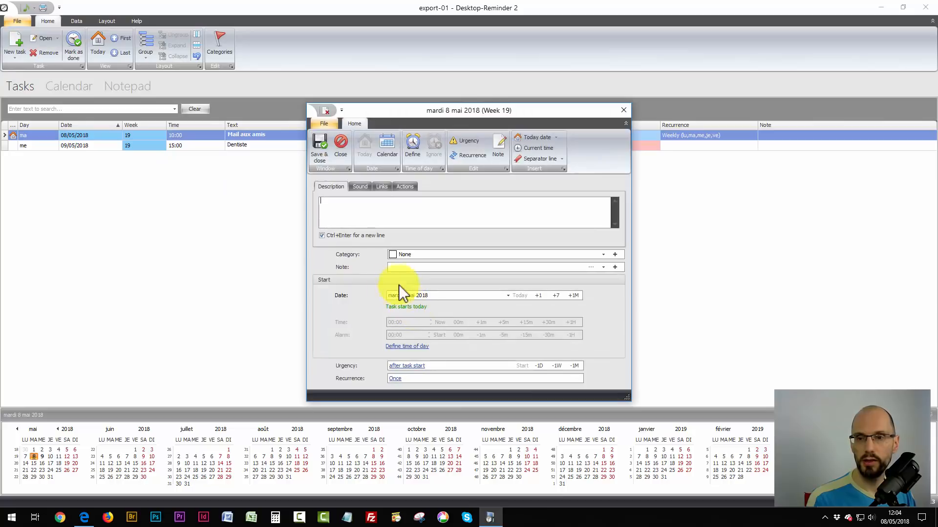
text(A)
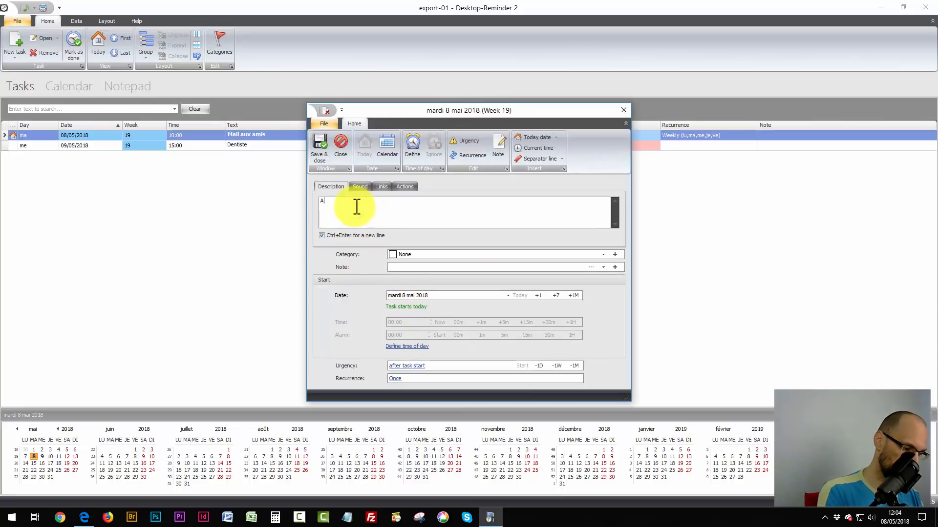
text(nniversaire de)
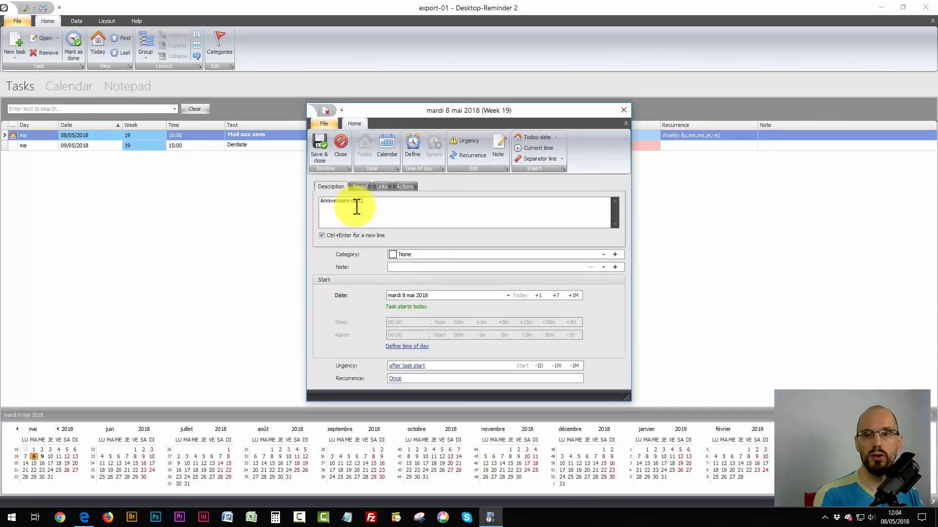
text( Cedric)
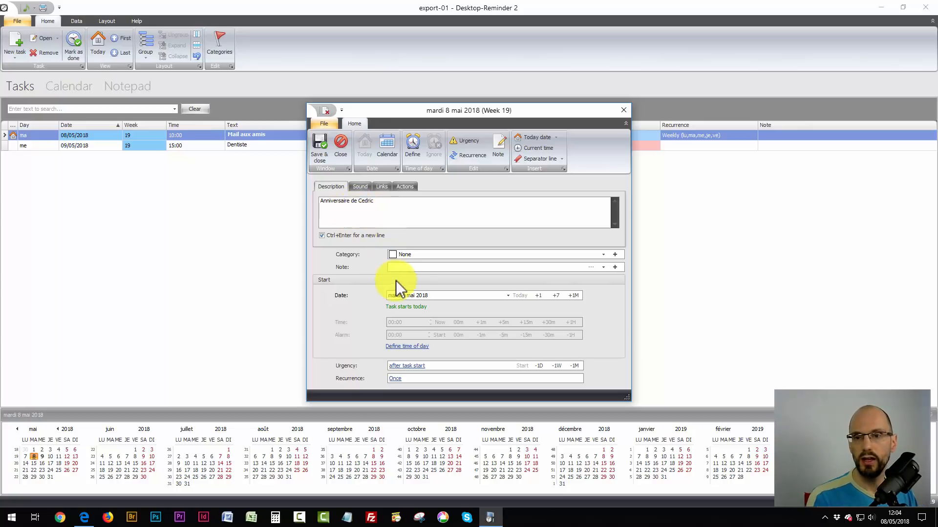
click(404, 255)
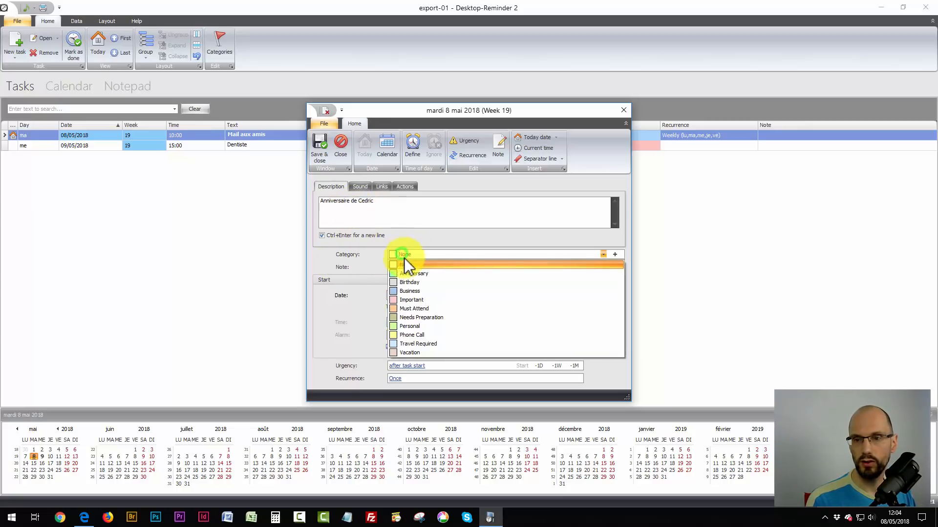
click(418, 274)
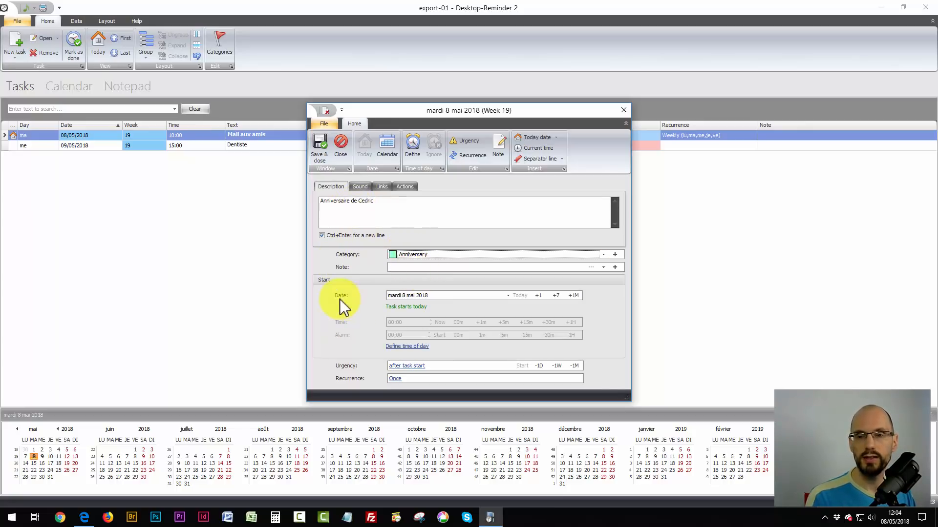
Set the birthday task's start date to 25 May 2018 from the yearly calendar
click(389, 150)
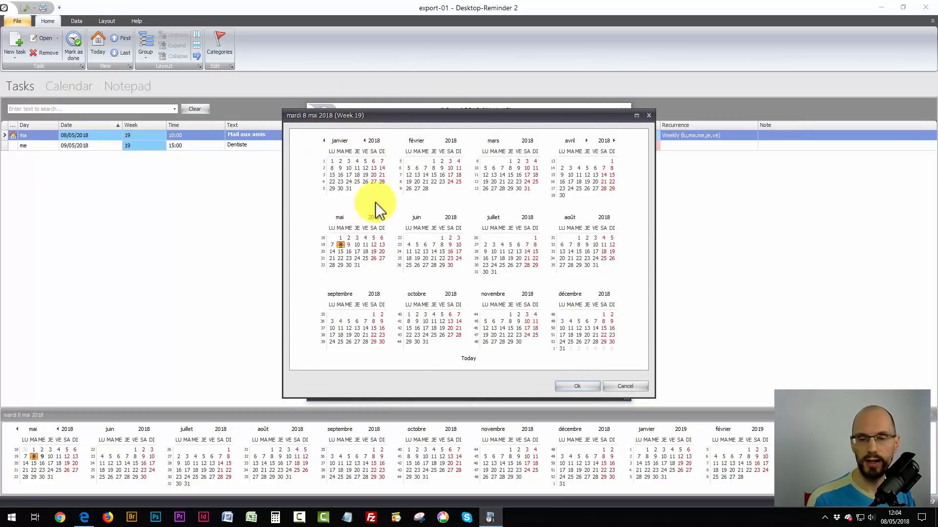
click(365, 258)
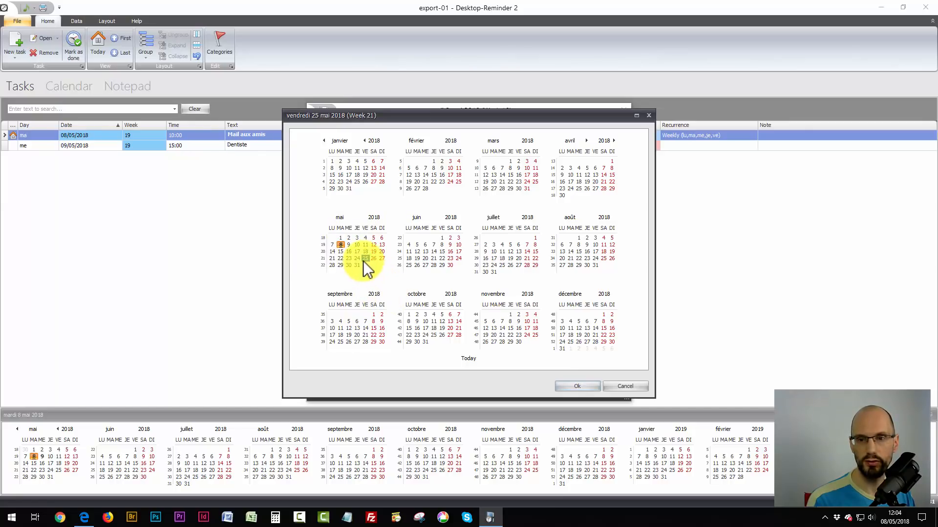
click(576, 385)
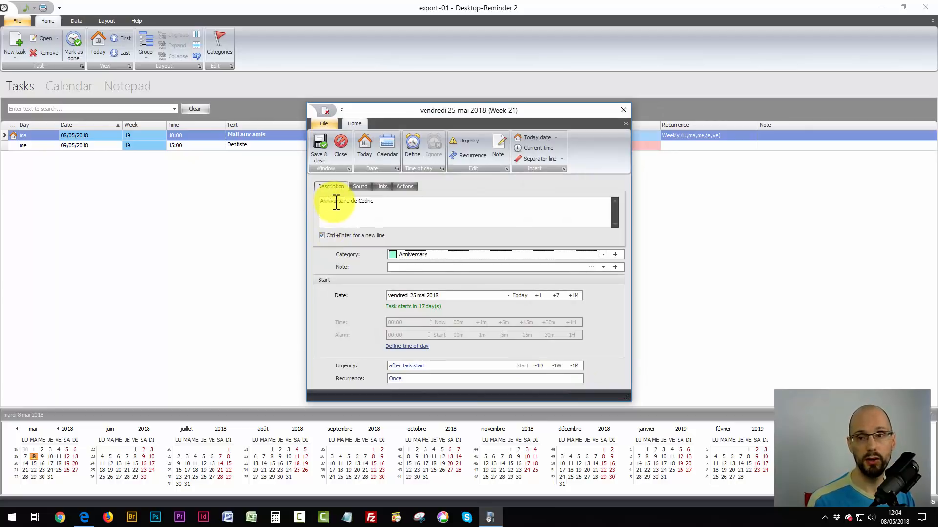
click(413, 254)
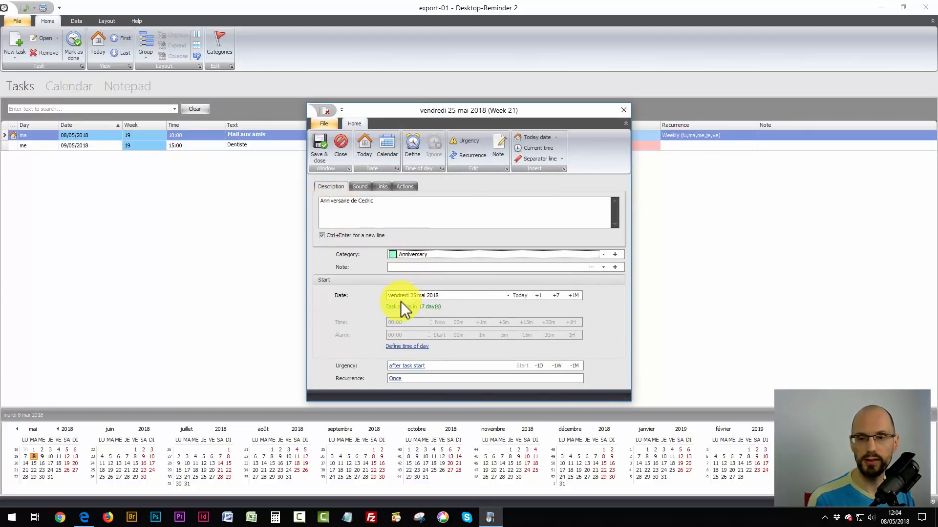
Define a time of day for the birthday task and set it to 10:00
click(405, 347)
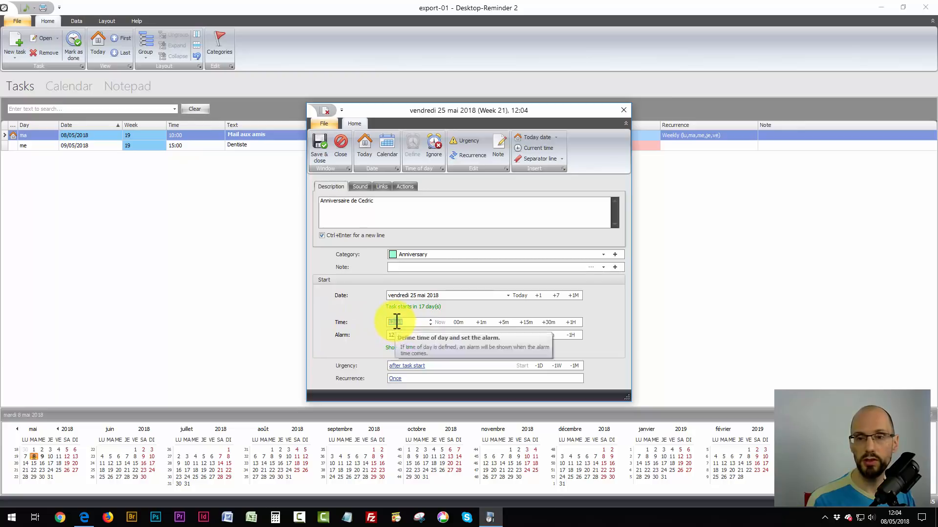
click(387, 322)
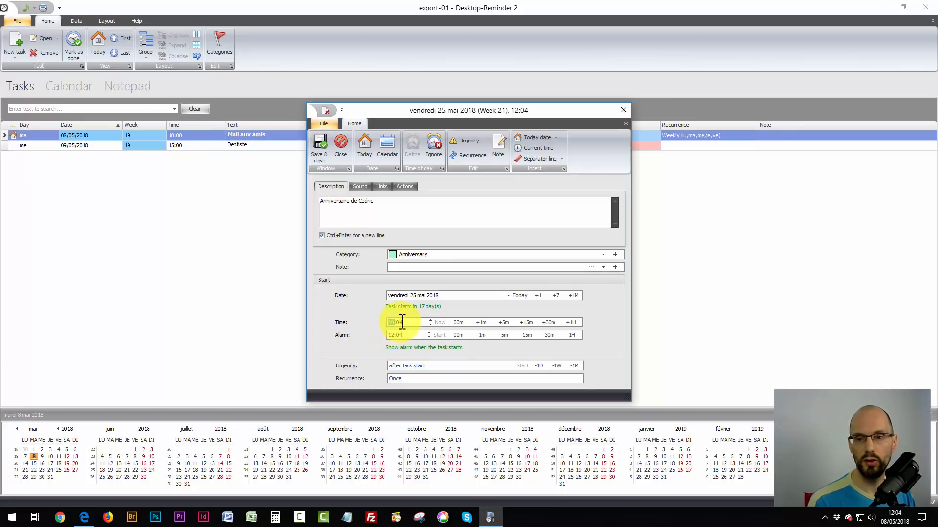
text(10:)
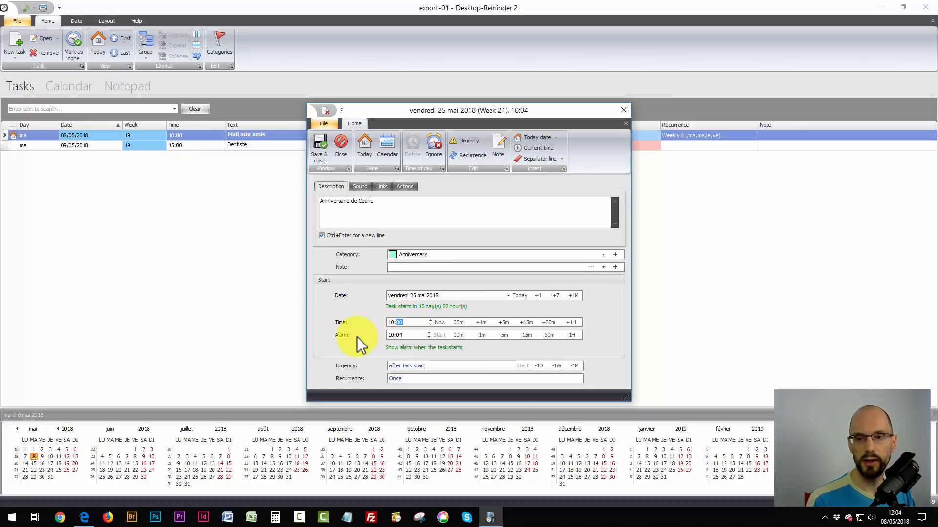
text(00)
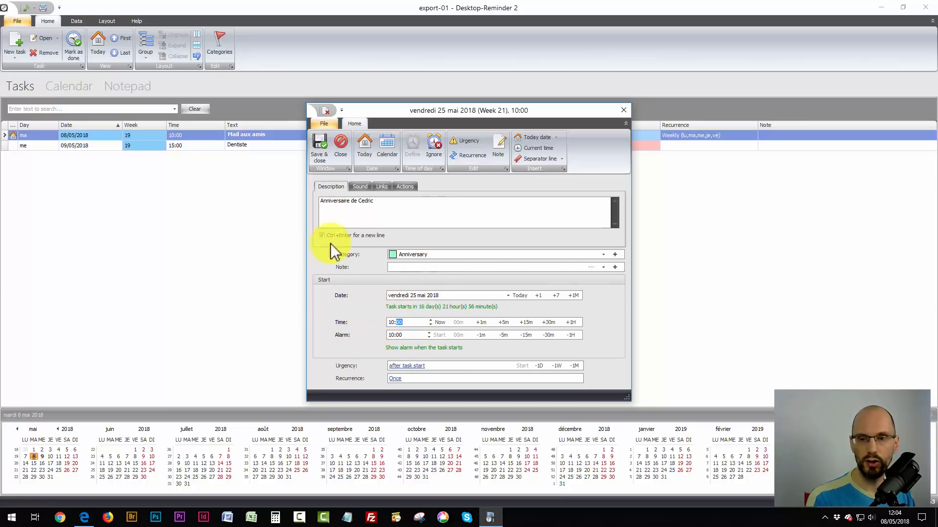
Make the birthday task repeat yearly, every 1 year on 25 mai, and save the task
click(395, 380)
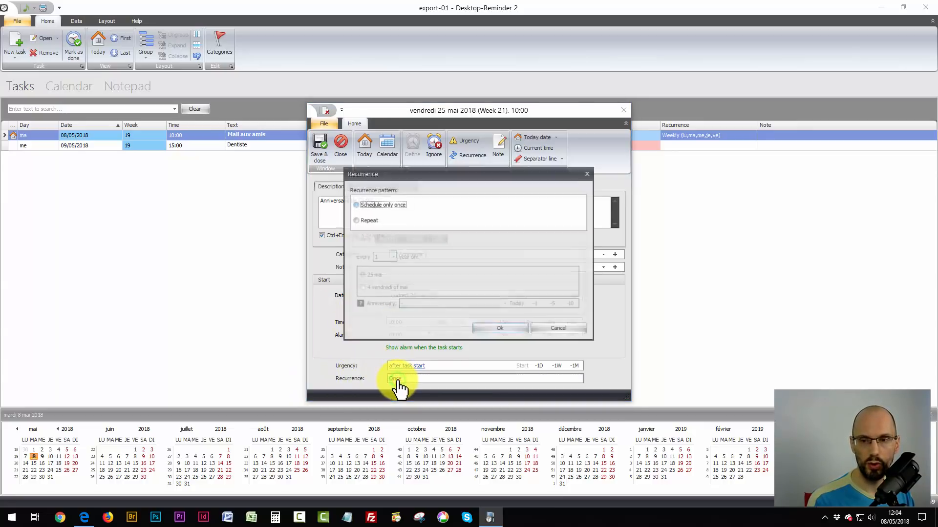
click(359, 220)
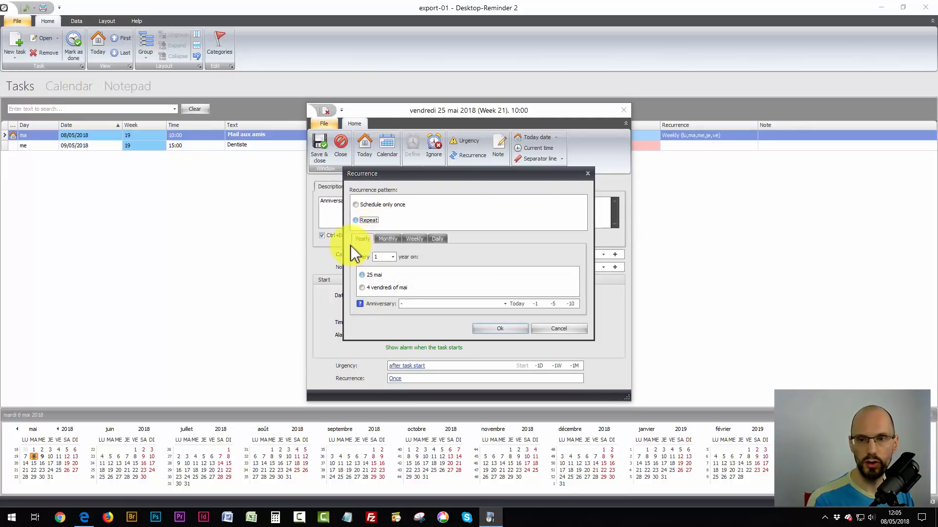
click(359, 238)
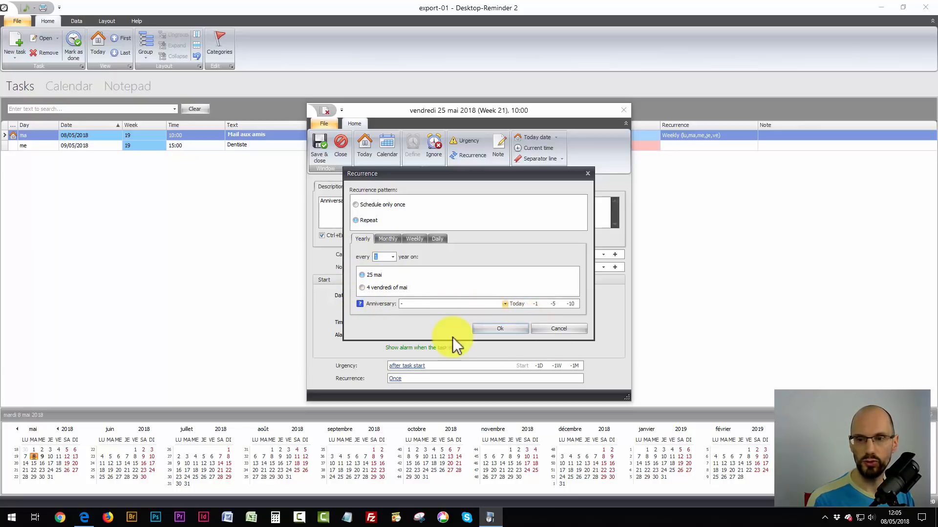
click(497, 332)
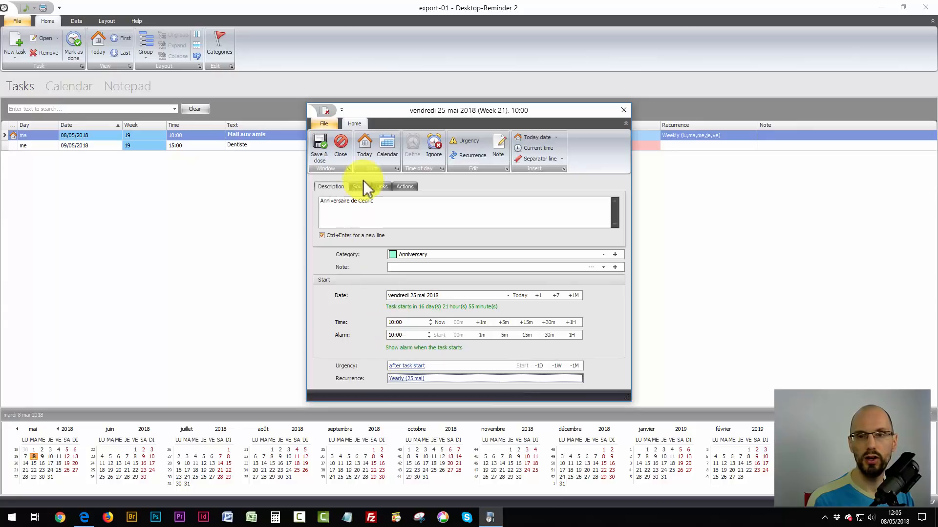
click(320, 145)
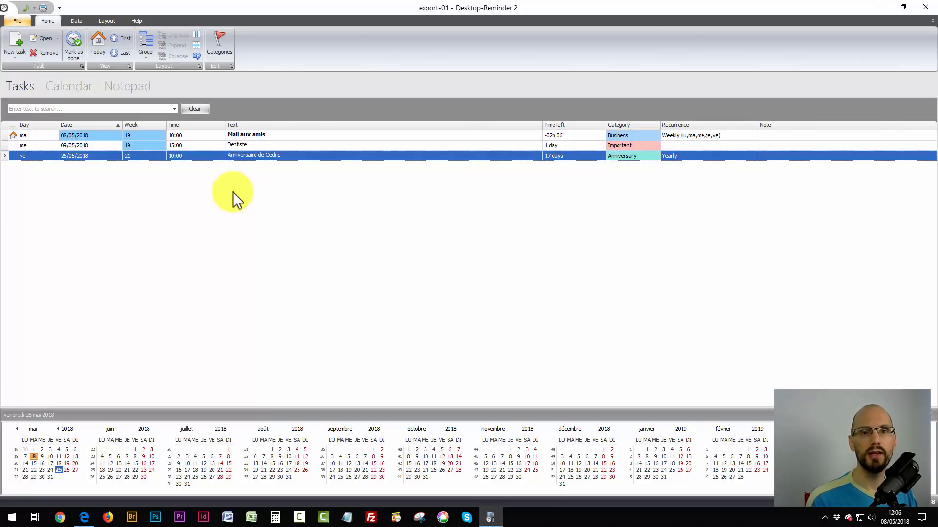
click(76, 22)
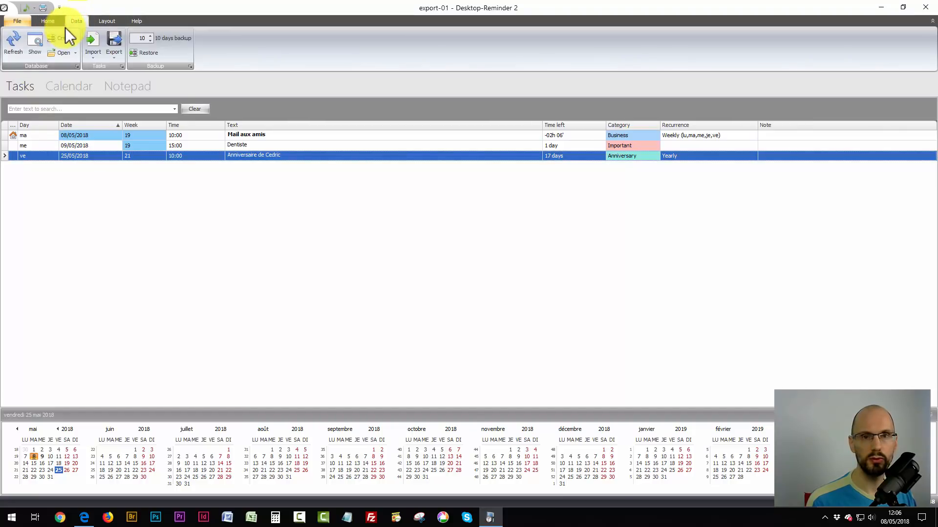
click(116, 40)
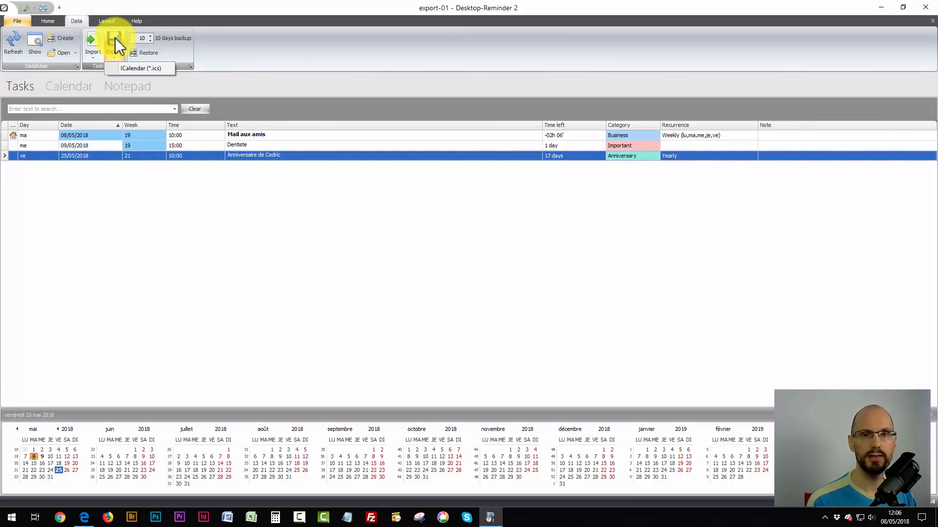
click(128, 69)
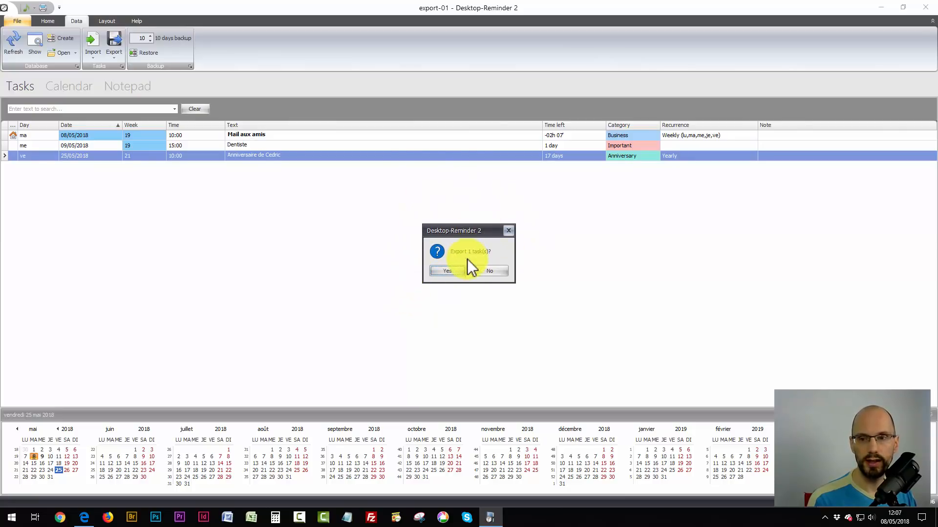
click(481, 271)
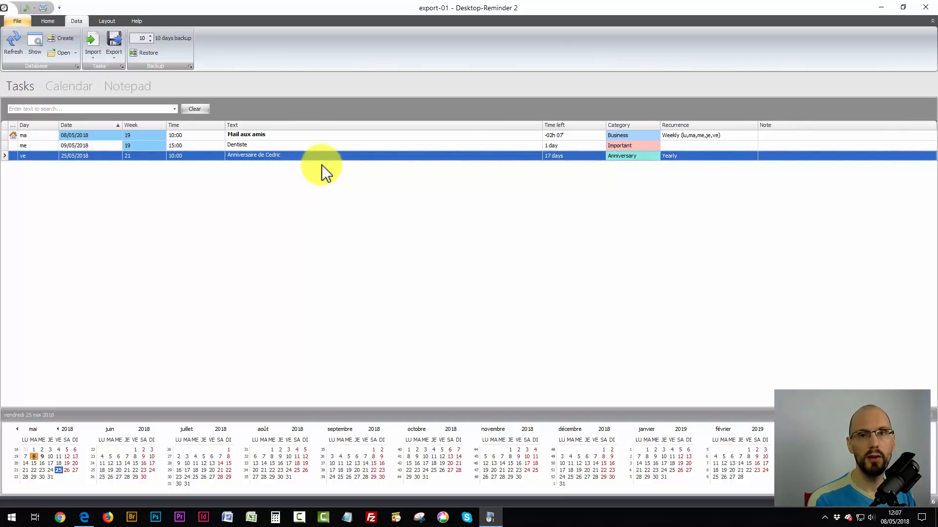
Export all the tasks in the list to the iCalendar file desktop-reminder-export.ics in the Bureau folder
click(198, 220)
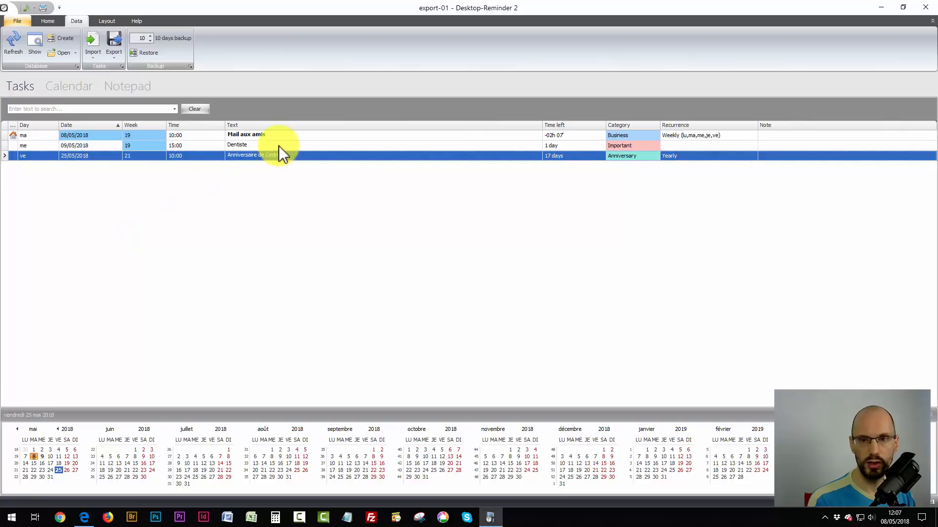
click(276, 209)
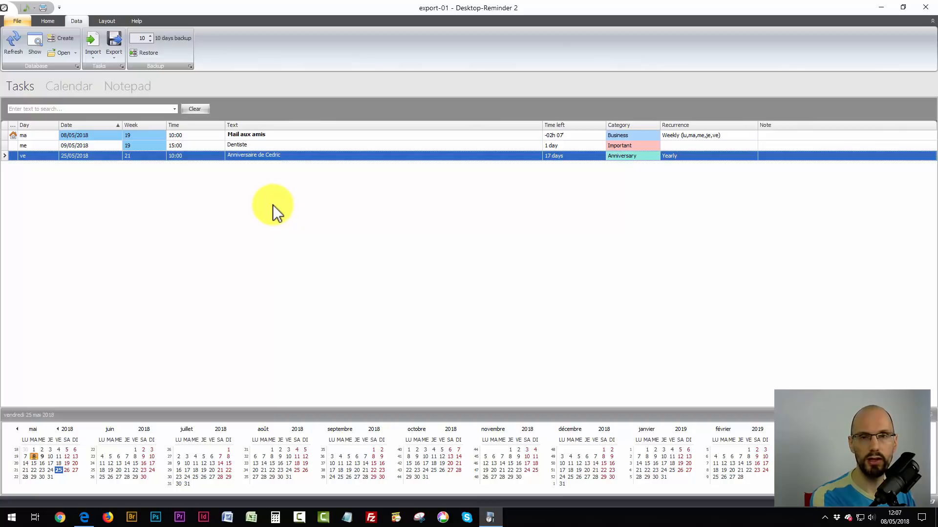
key(ctrl+a)
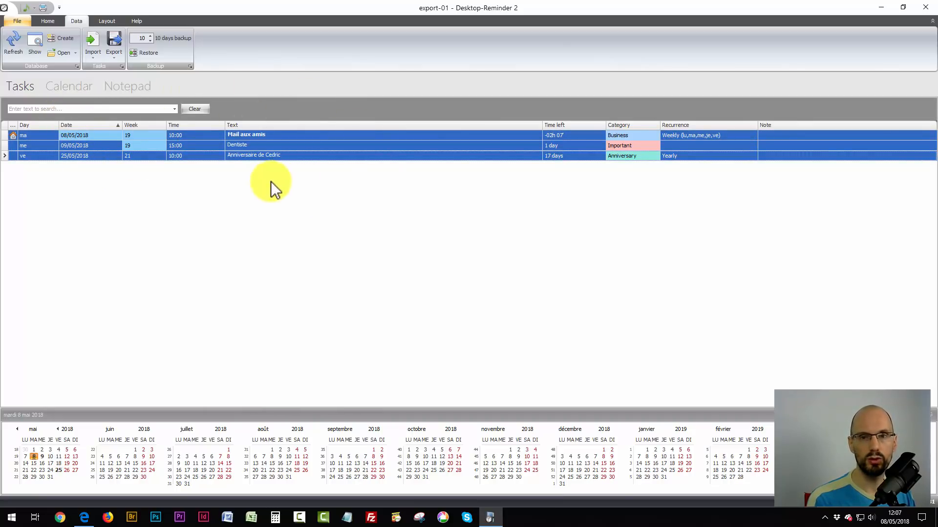
click(112, 55)
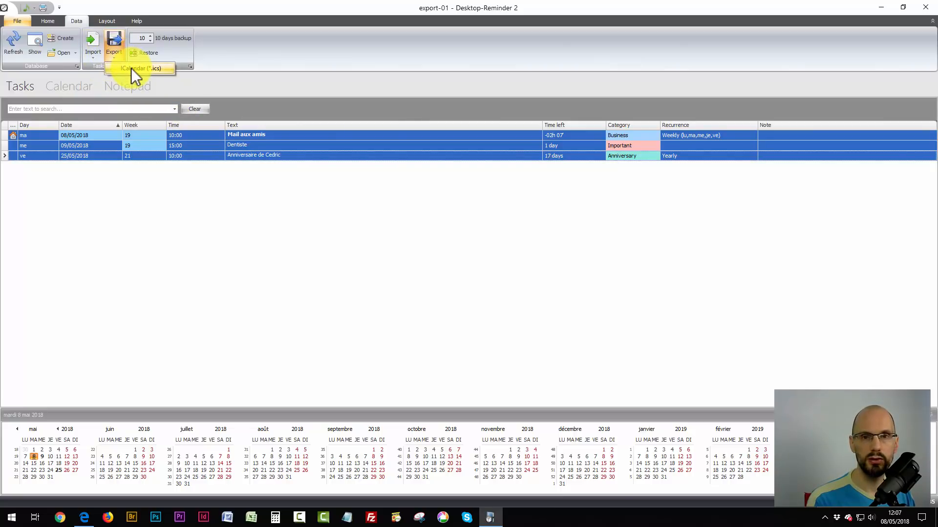
click(131, 69)
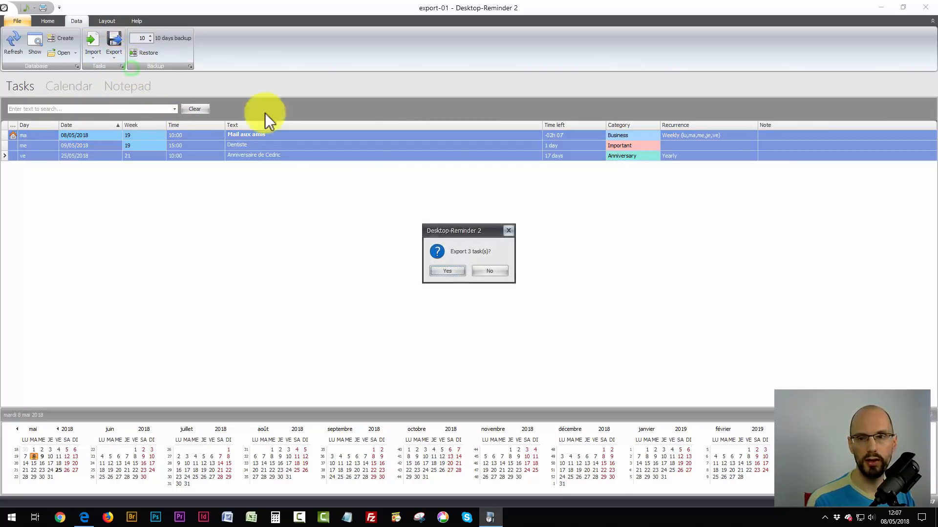
click(448, 271)
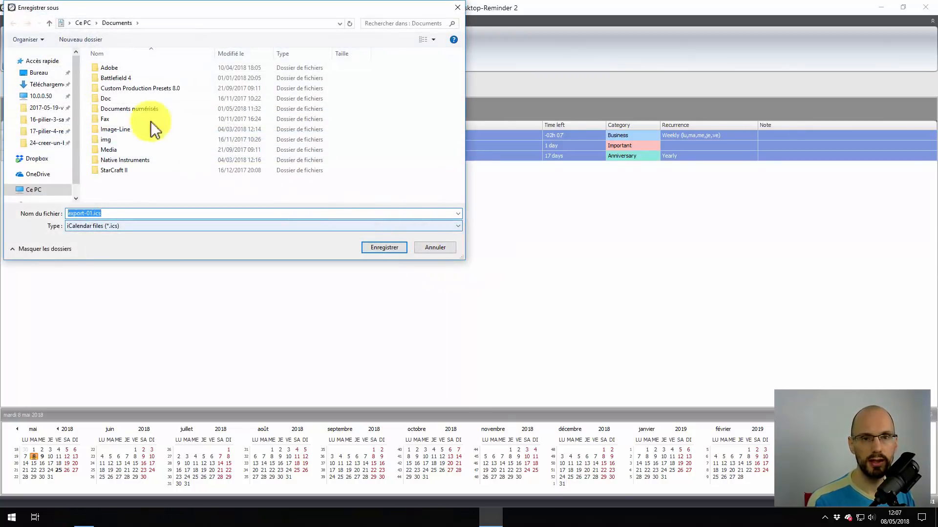
click(40, 73)
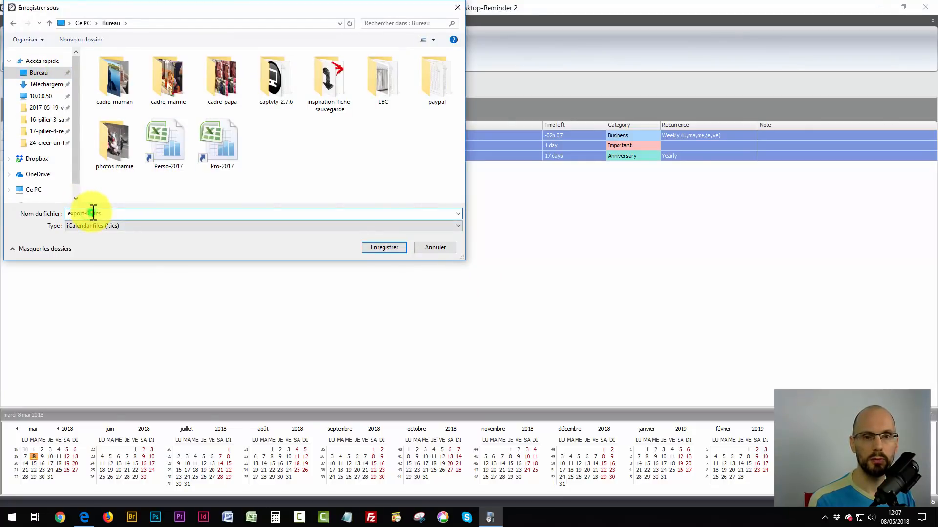
drag(92, 214, 66, 214)
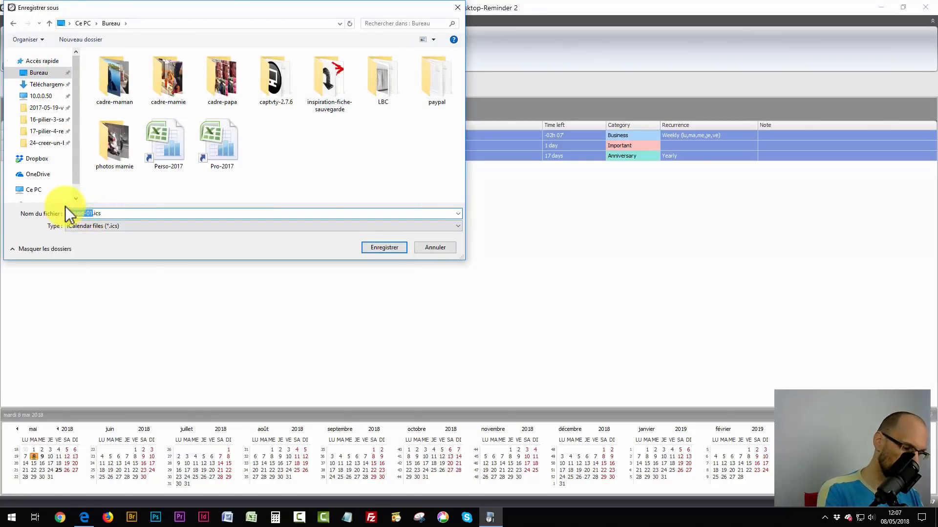
text(desktop reminder)
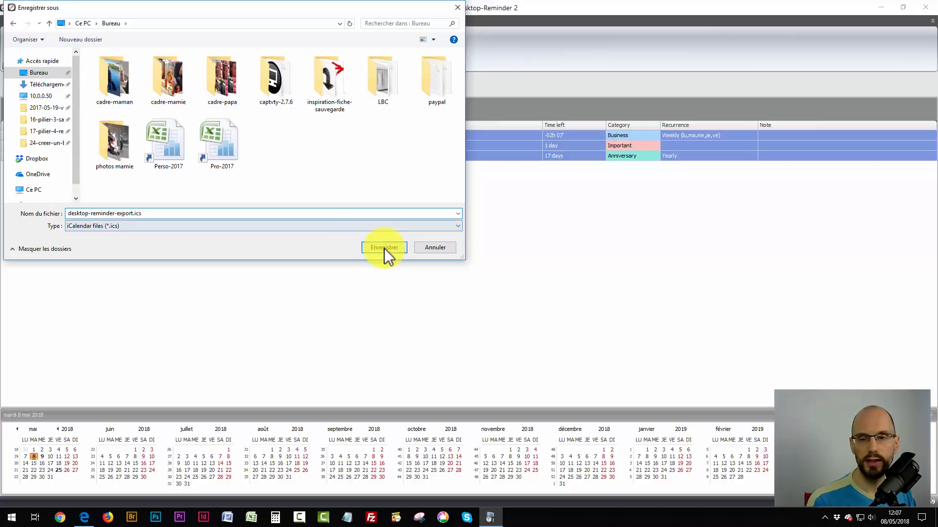
click(380, 248)
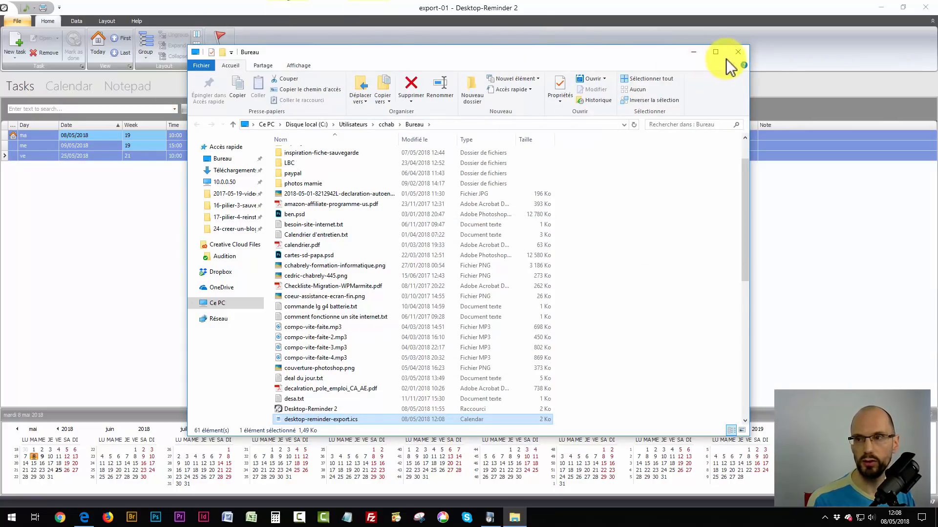
Check the exported desktop-reminder-export.ics file on the Windows desktop, and return to Desktop-Reminder 2
click(739, 52)
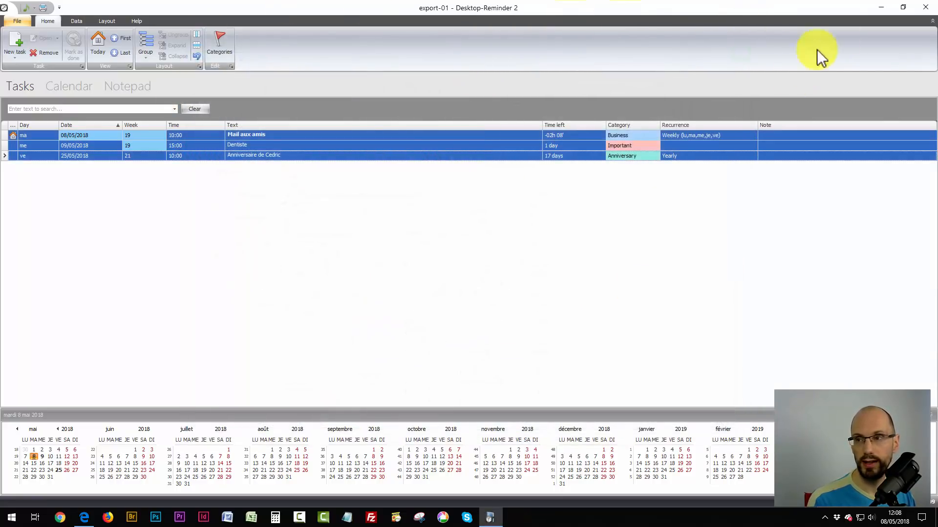
click(880, 6)
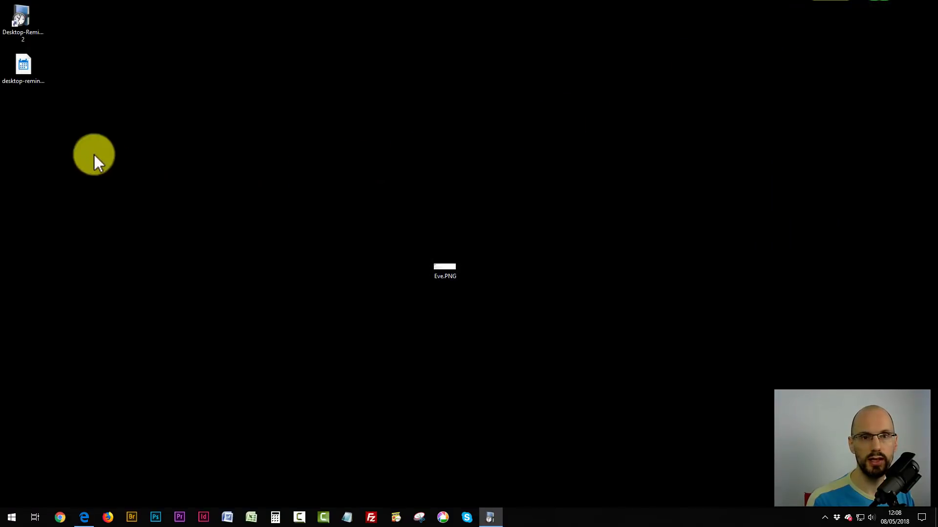
click(22, 70)
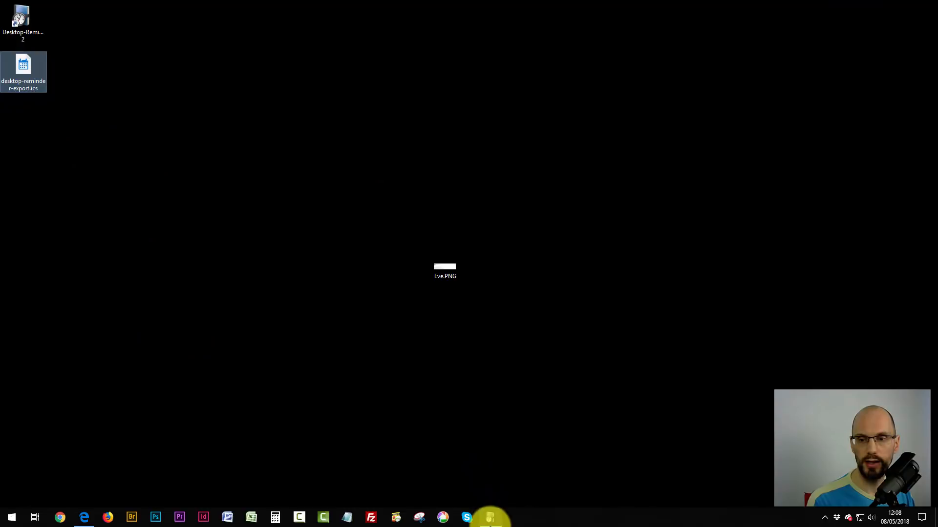
click(489, 519)
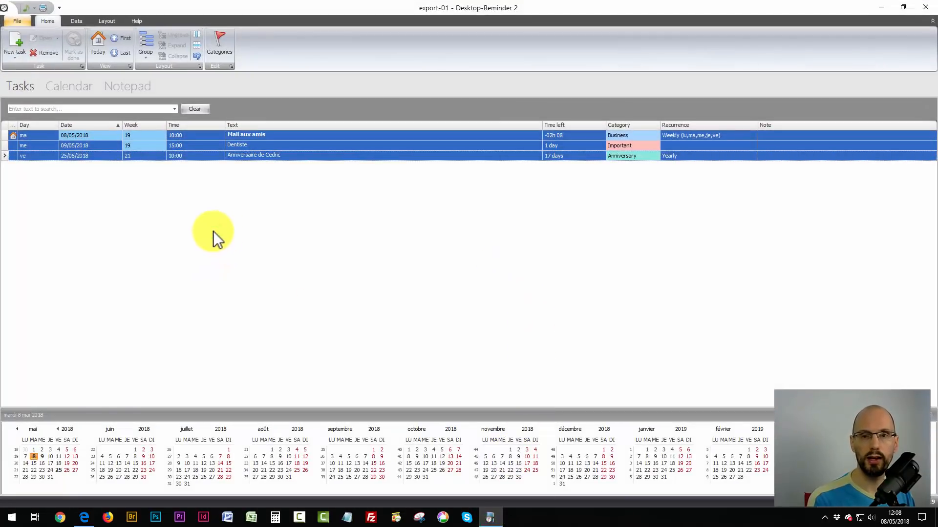
mouse_move(274, 143)
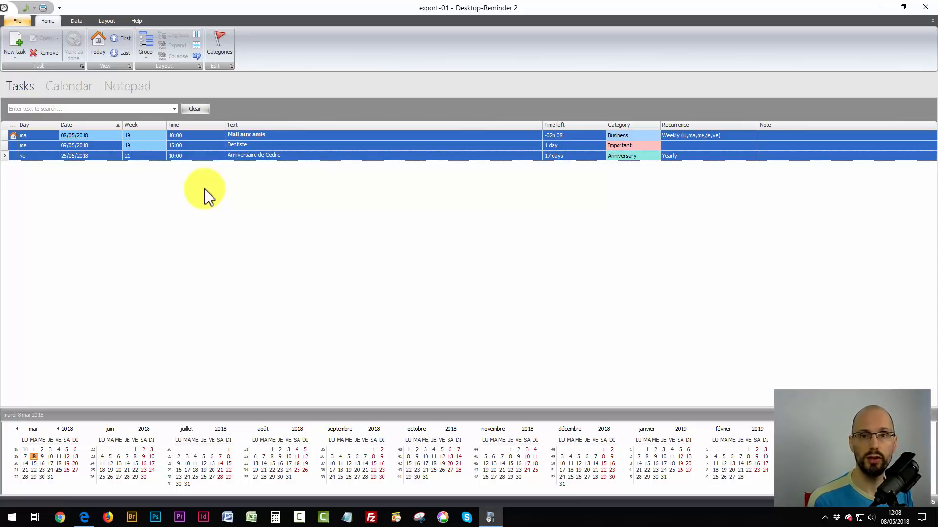
click(157, 229)
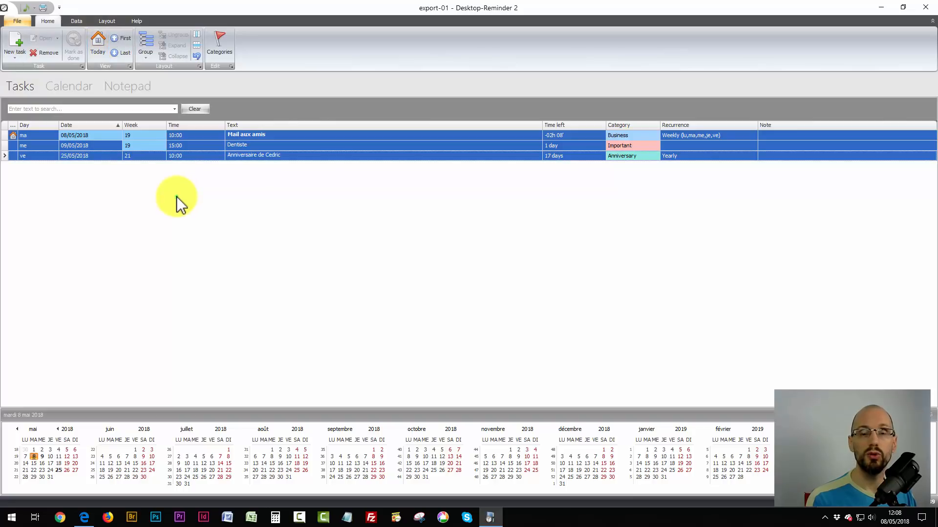
click(176, 197)
click(254, 138)
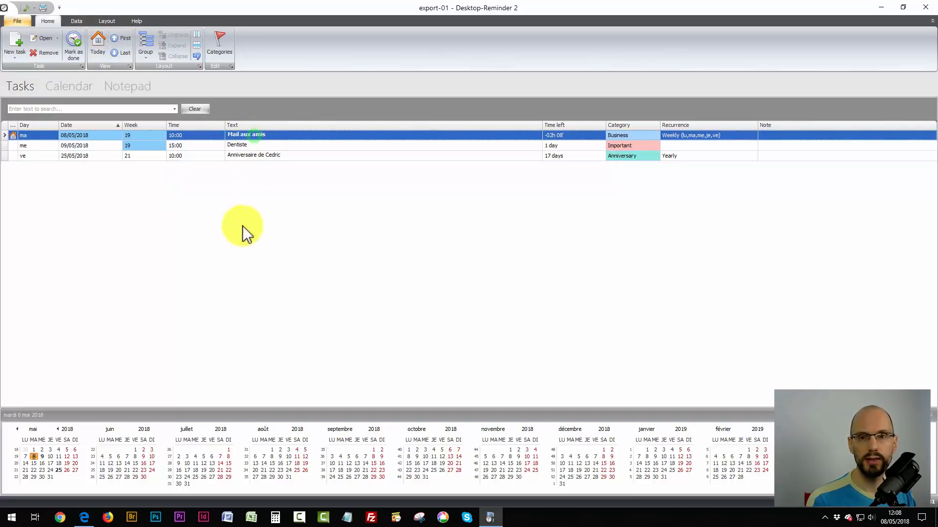
click(136, 185)
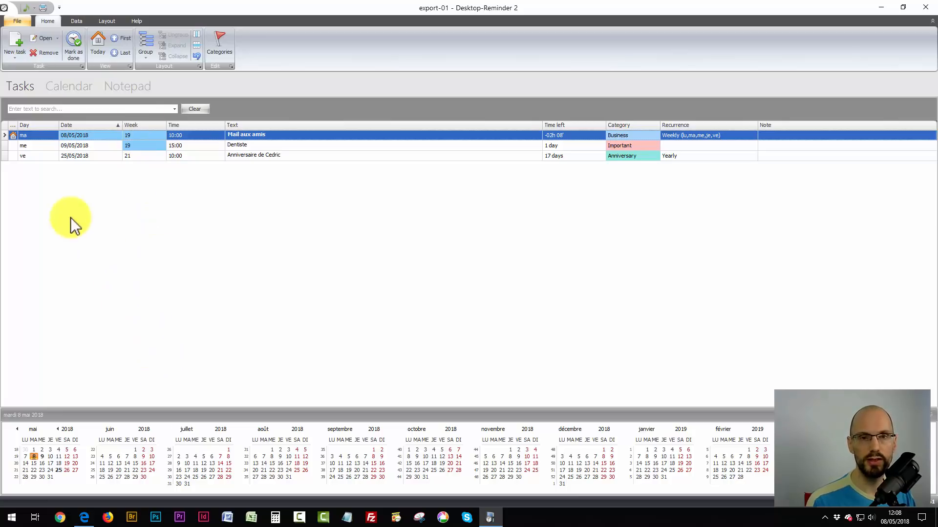
Search the task list for the first letters of the friend's first name, and clear the search
click(15, 107)
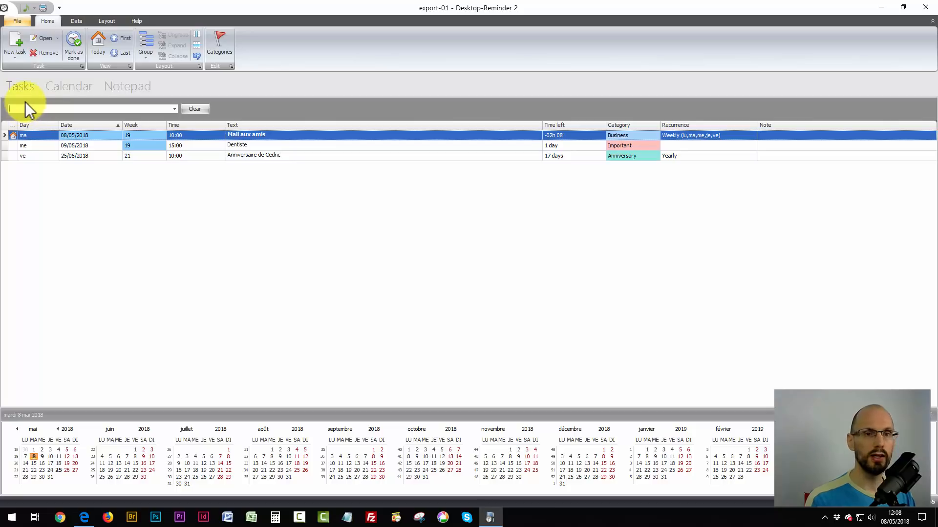
text(cedr)
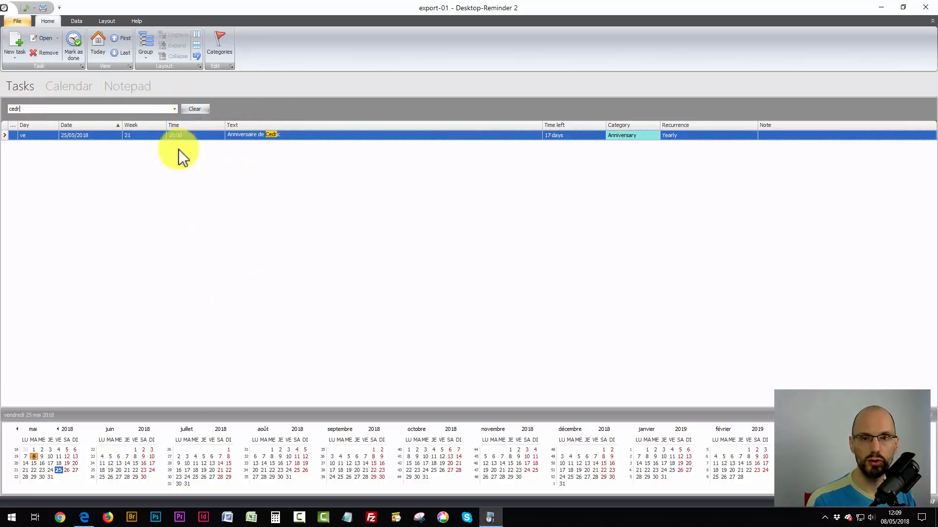
click(196, 111)
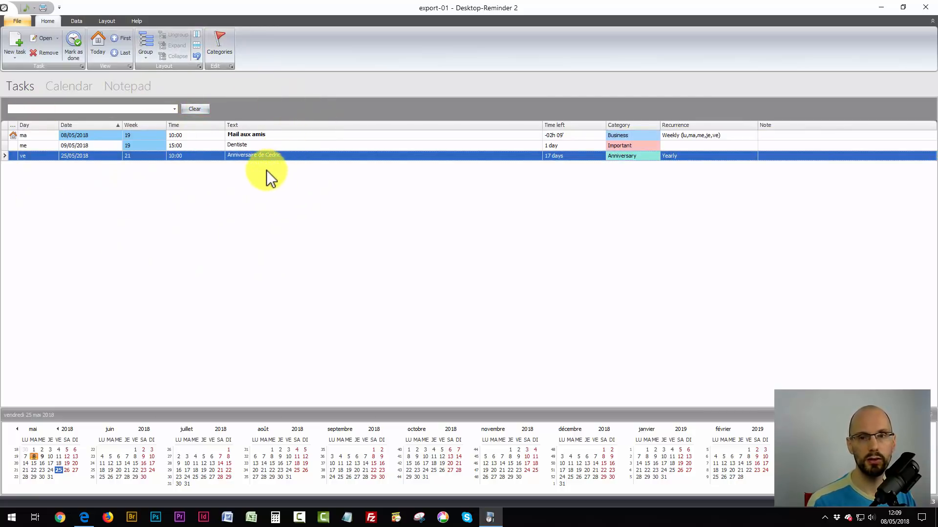
click(21, 108)
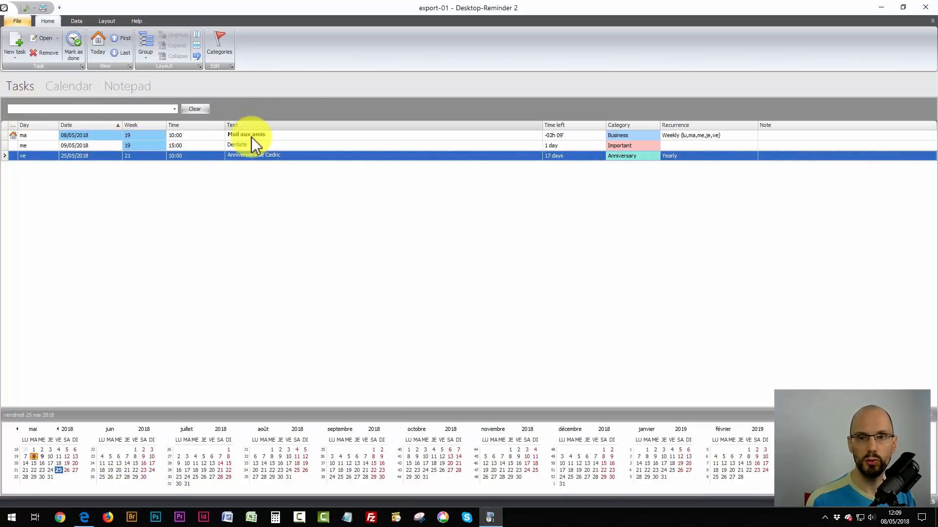
Search the task list for "amis", and clear the search
text(amis)
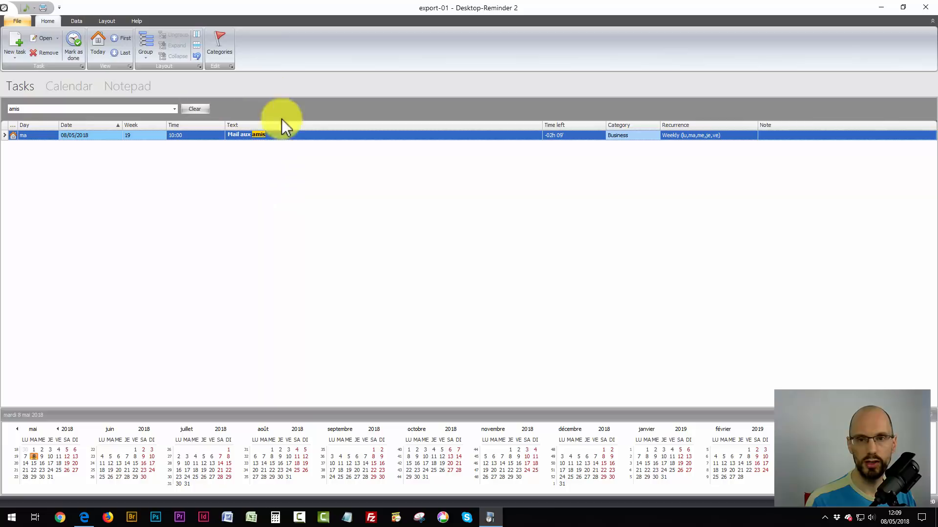
click(195, 109)
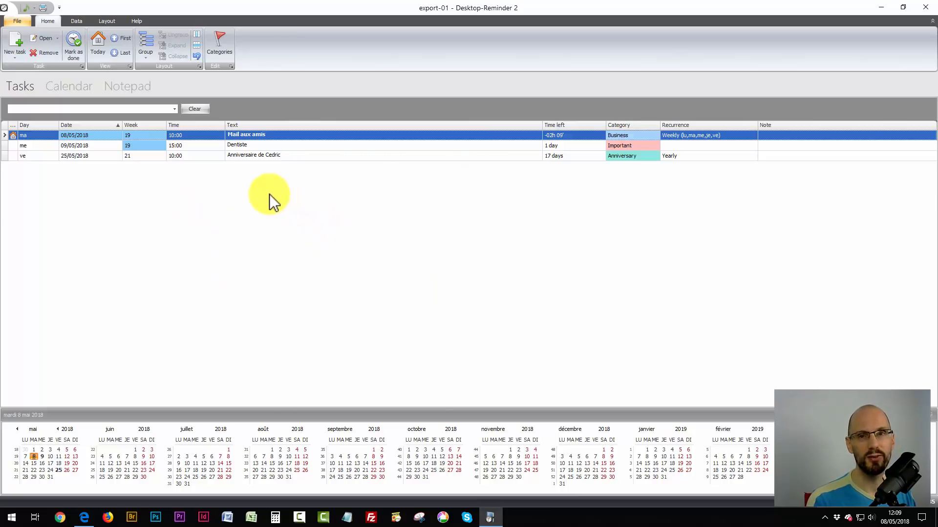
shift+click(249, 156)
key(Delete)
click(472, 280)
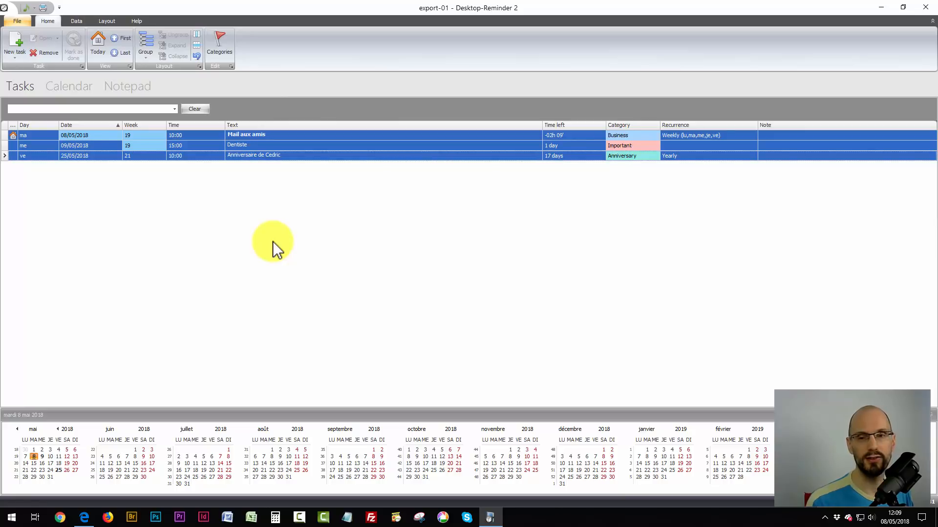
Remove the birthday task dated 25/05/2018 from the task list, confirming the deletion
click(315, 155)
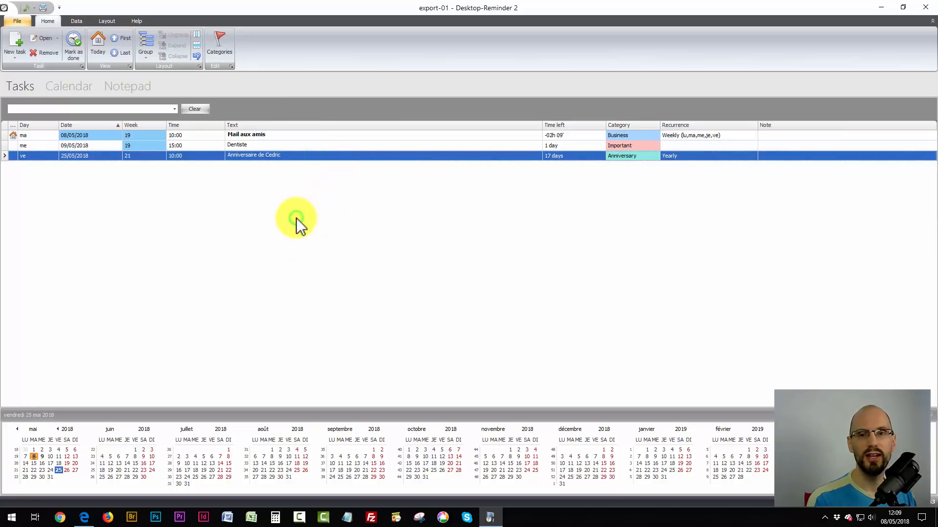
right_click(299, 157)
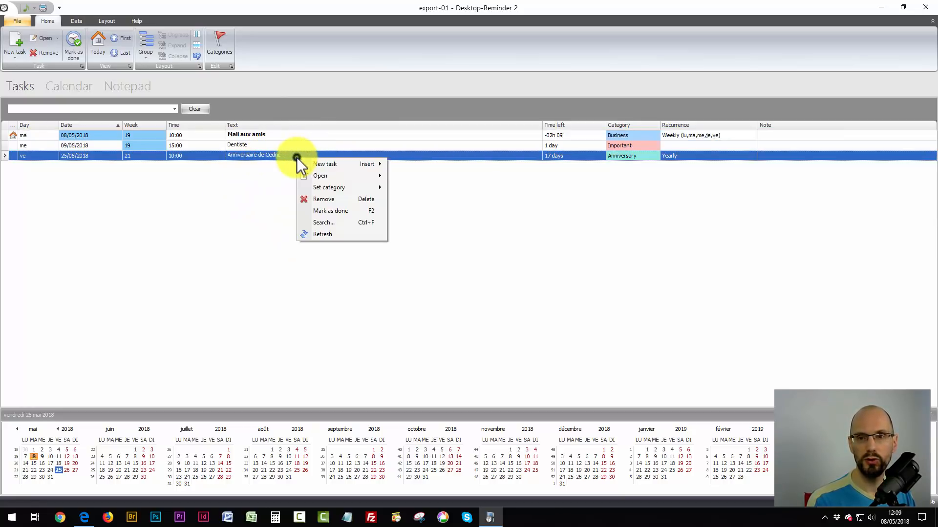
click(322, 200)
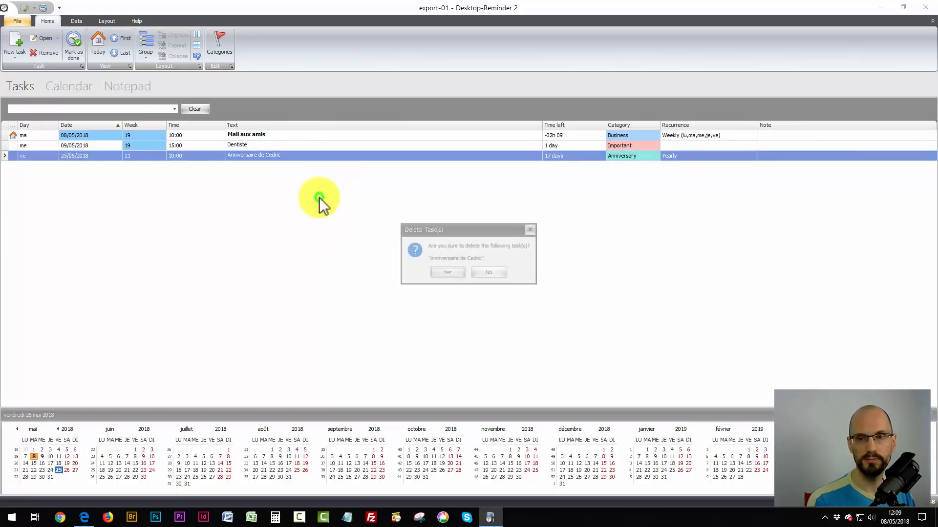
click(446, 272)
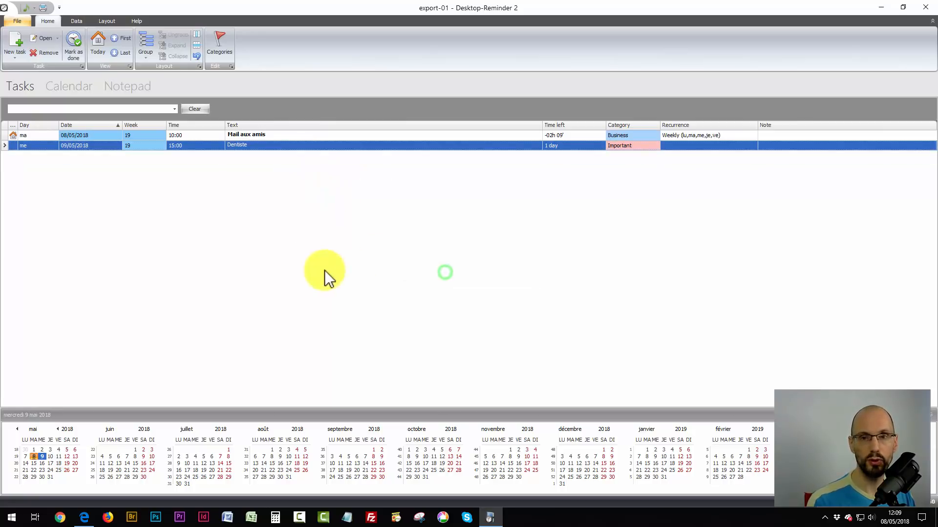
Remove the two remaining tasks, Mail aux amis and Dentiste, together and confirm their deletion
click(303, 220)
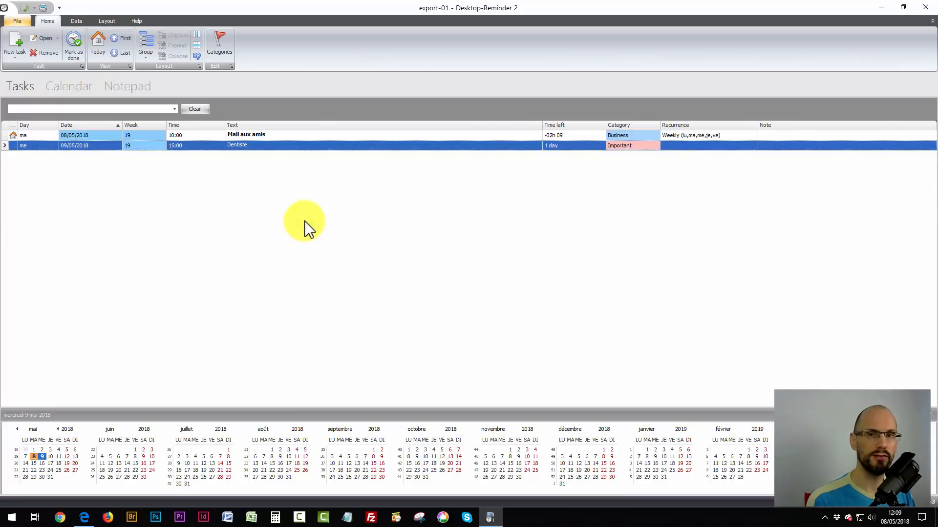
key(ctrl+a)
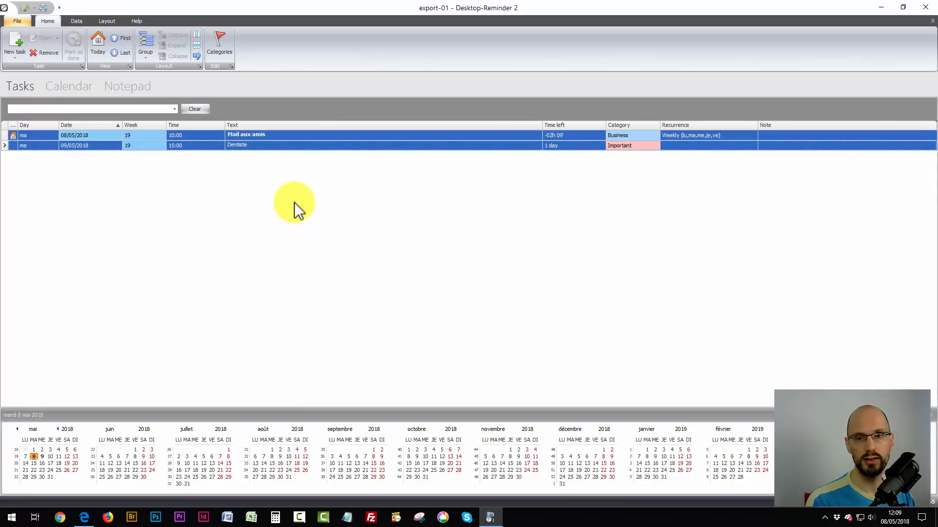
right_click(291, 142)
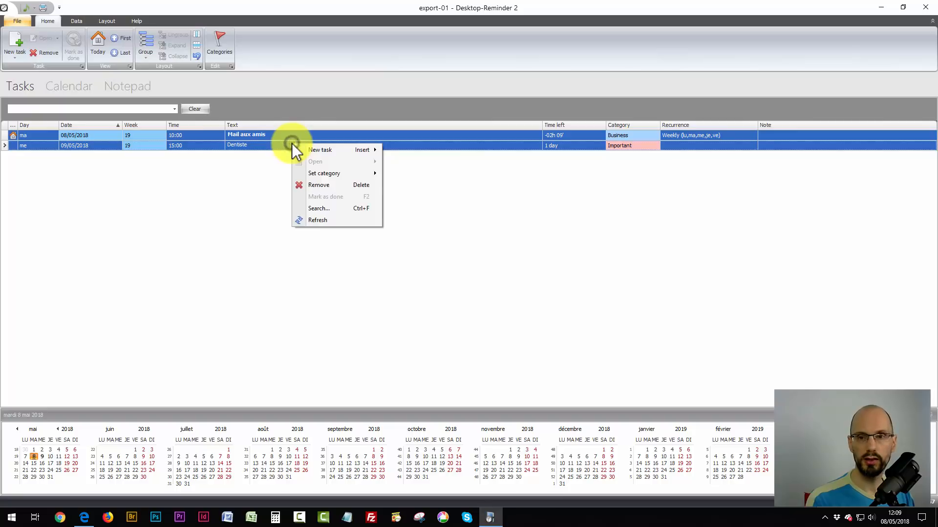
click(316, 183)
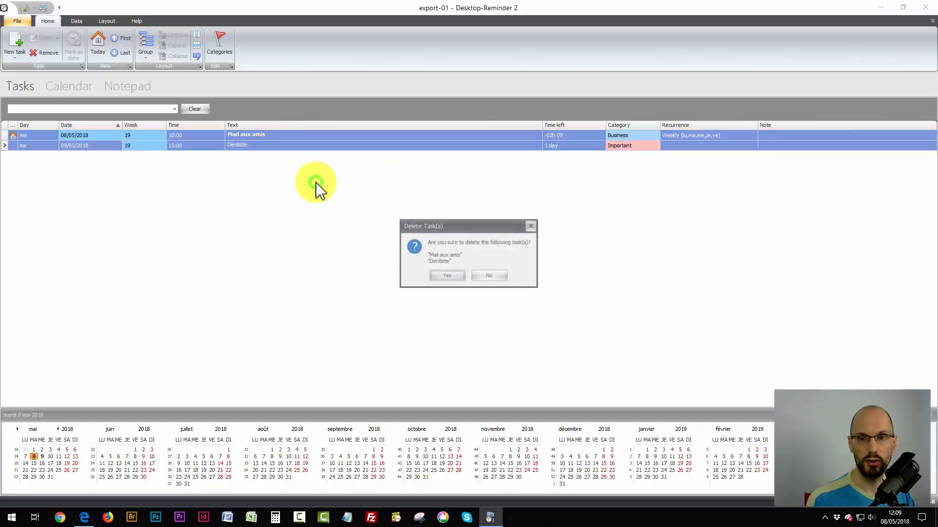
click(441, 274)
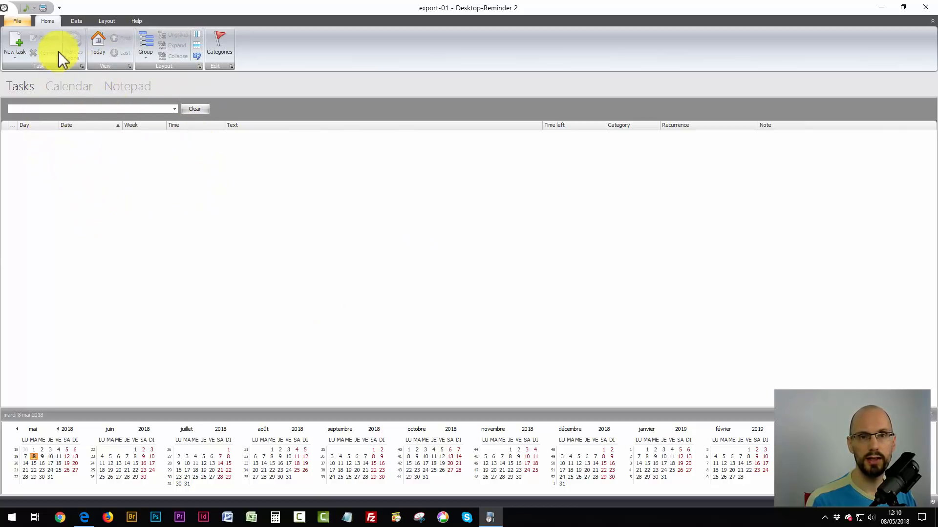
Import all the tasks from the iCalendar file desktop-reminder-export.ics in the Bureau folder, with category None
click(77, 22)
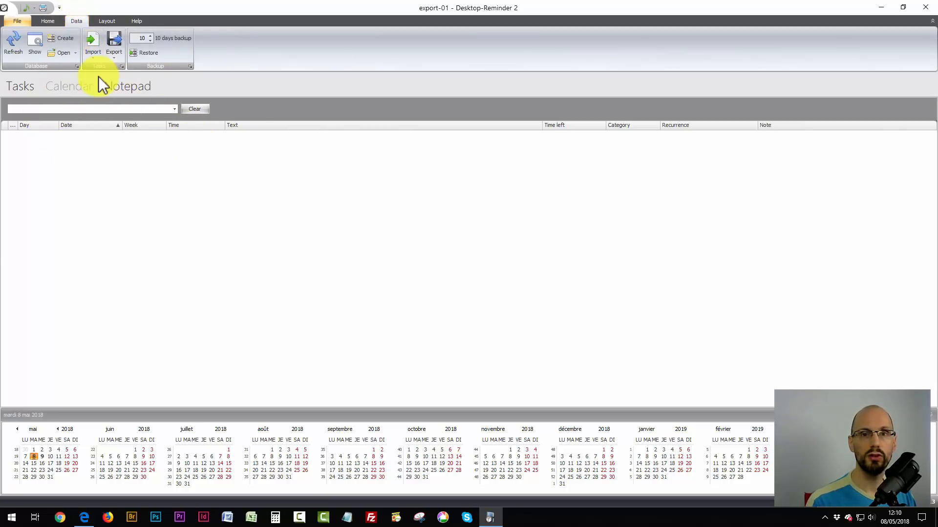
click(94, 44)
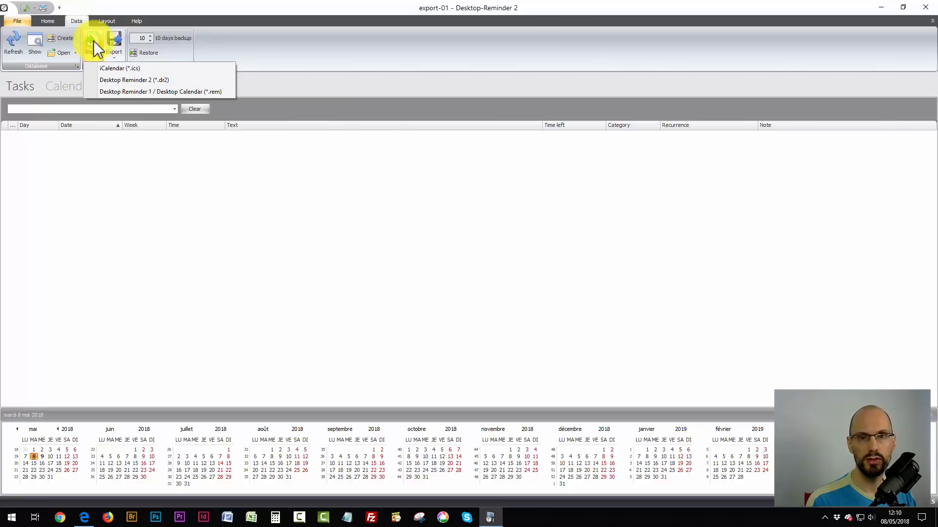
click(120, 69)
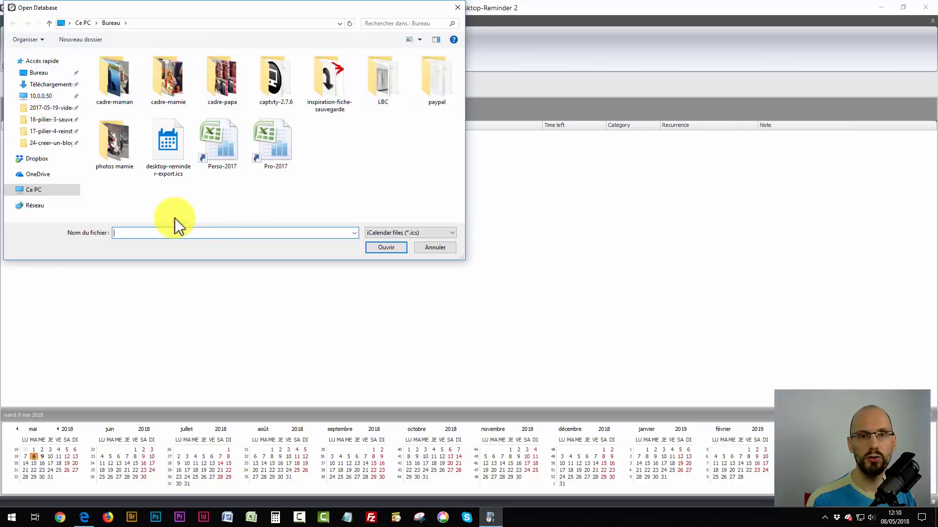
click(34, 74)
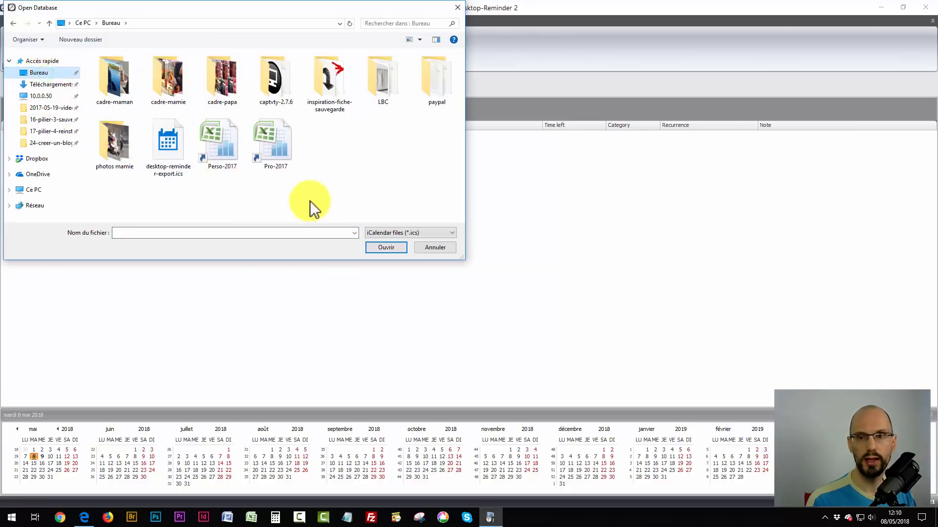
click(170, 137)
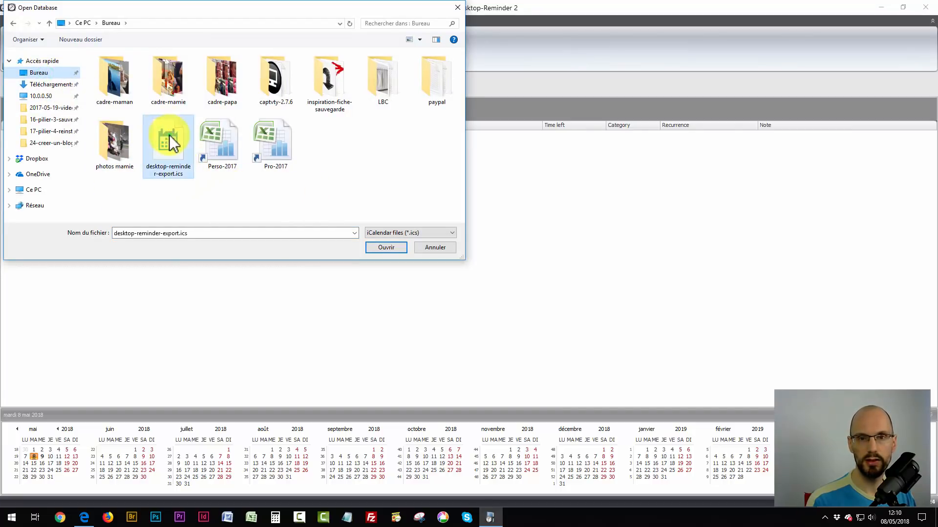
click(382, 248)
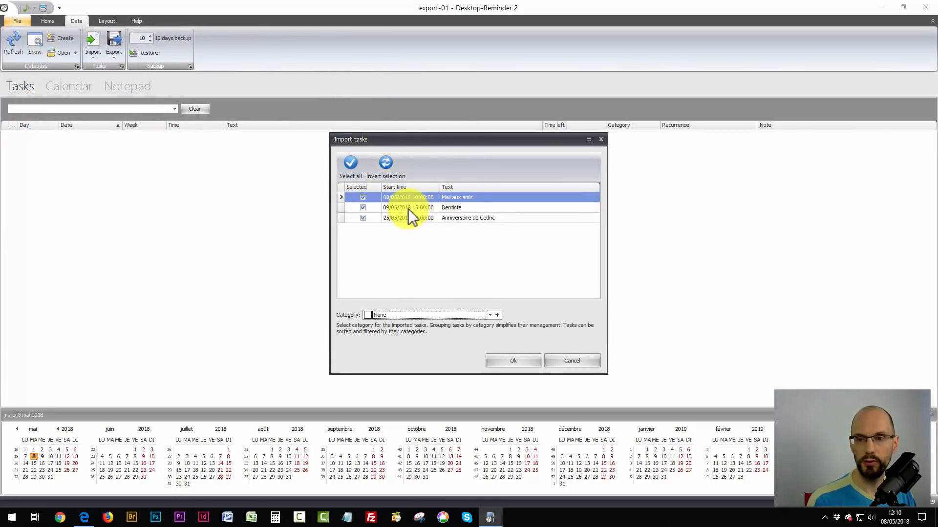
click(504, 360)
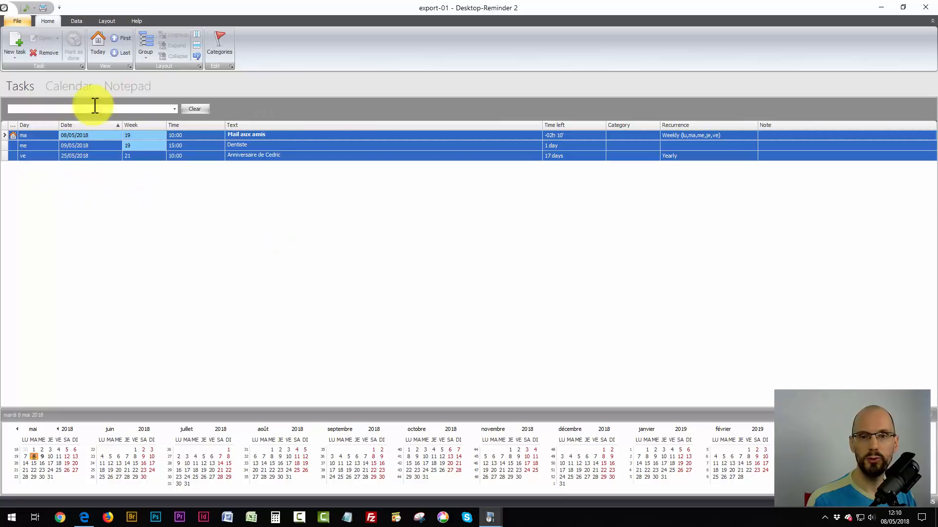
Check the category, time and recurrence settings of the imported birthday task and the Mail aux amis task, closing each without changes
click(319, 240)
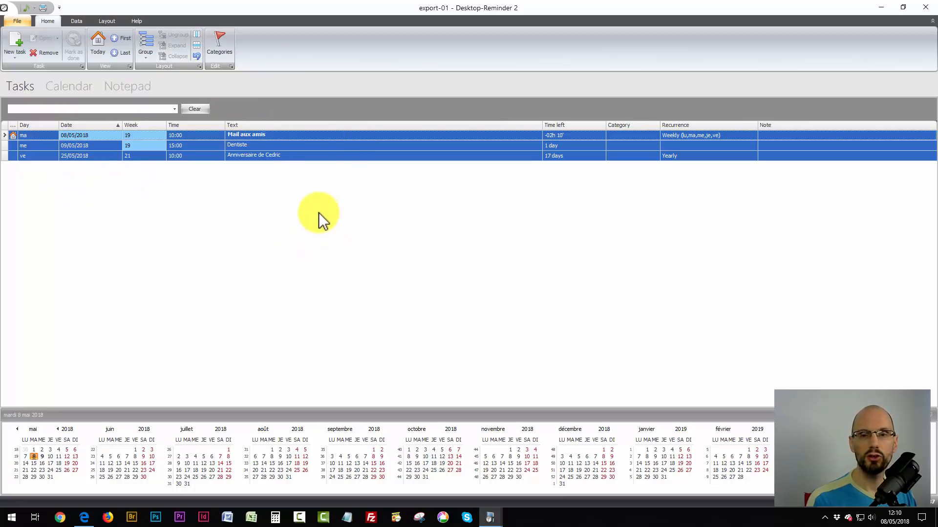
click(278, 157)
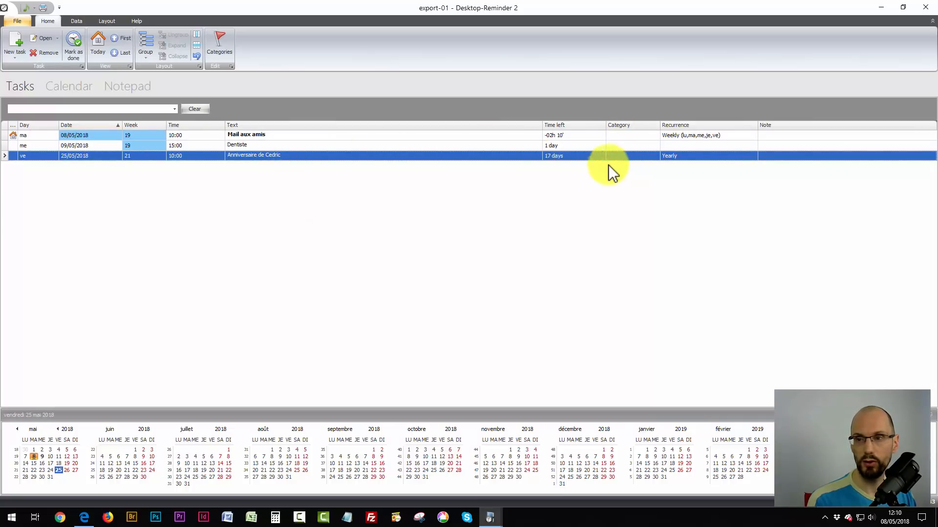
double_click(261, 155)
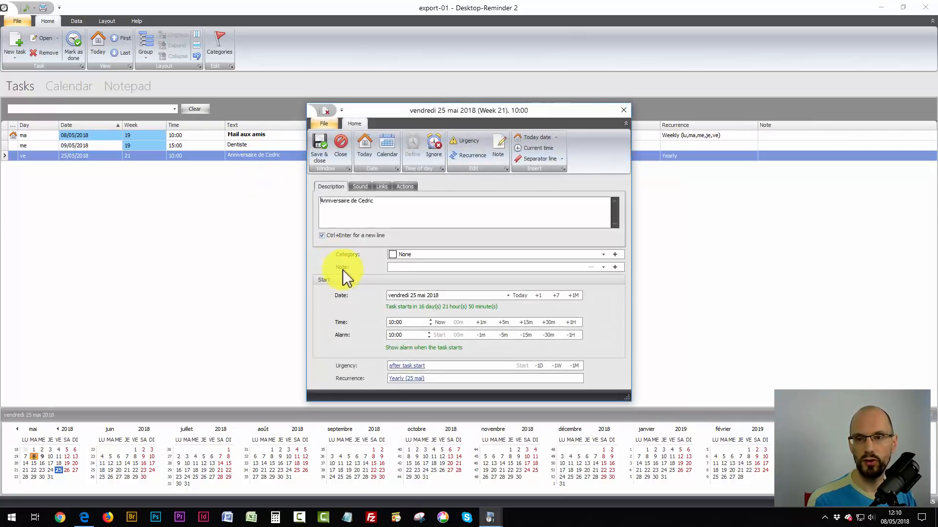
click(415, 254)
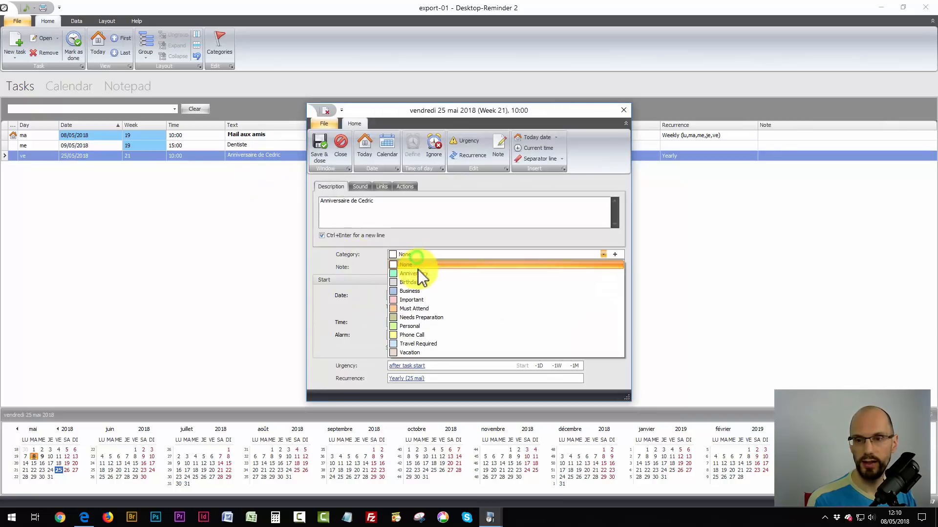
click(623, 110)
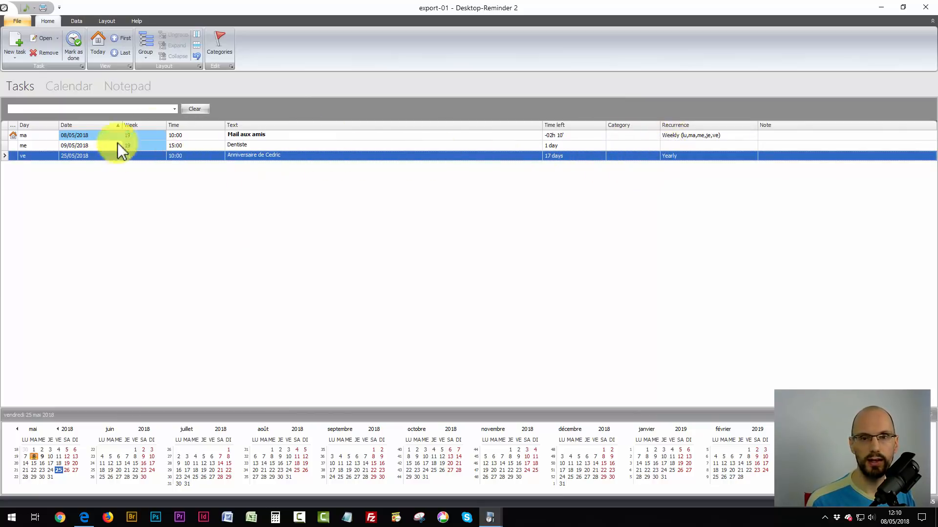
double_click(278, 135)
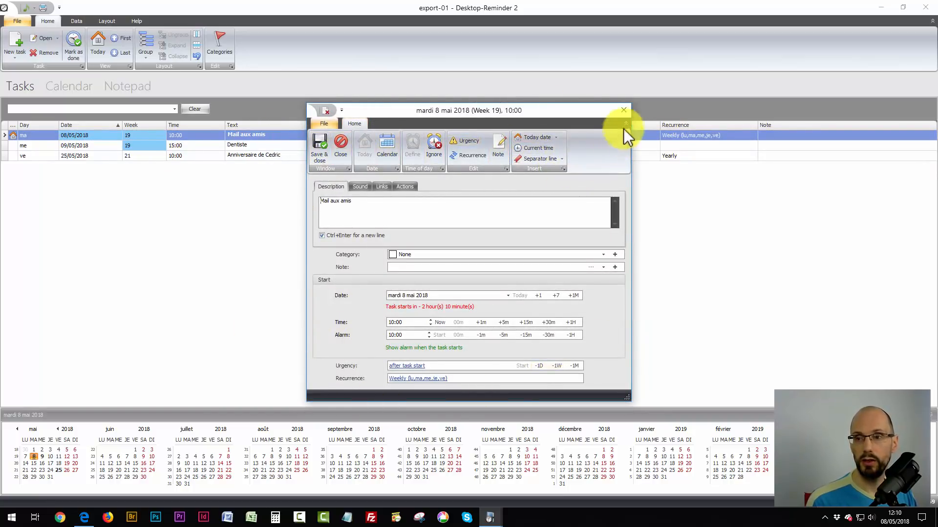
click(622, 109)
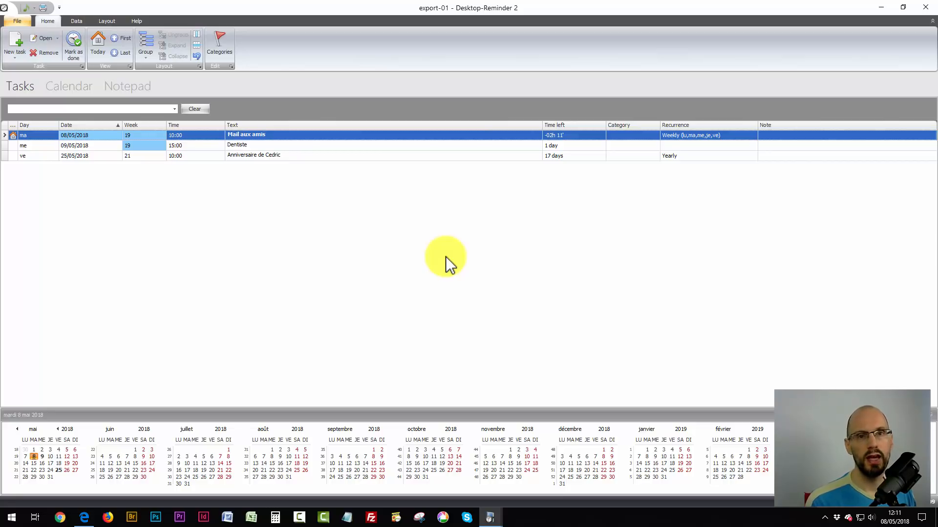
click(76, 21)
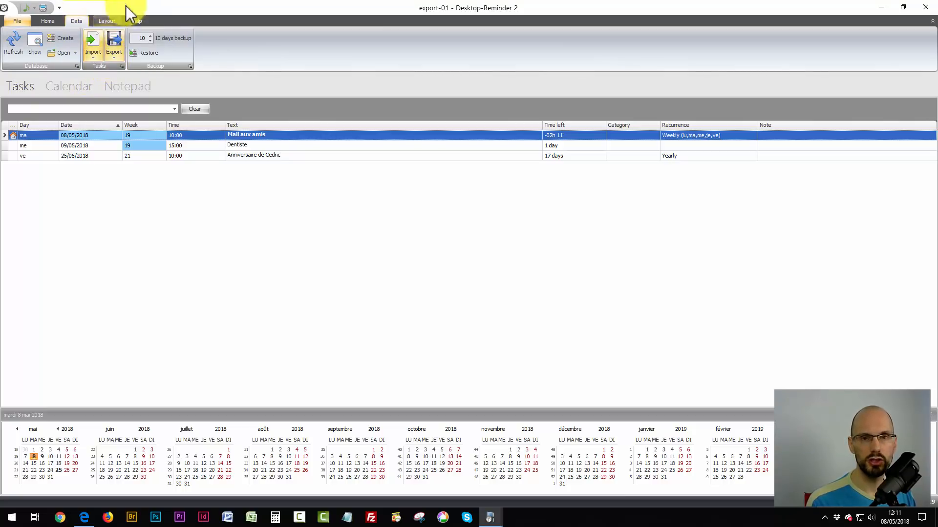
click(111, 57)
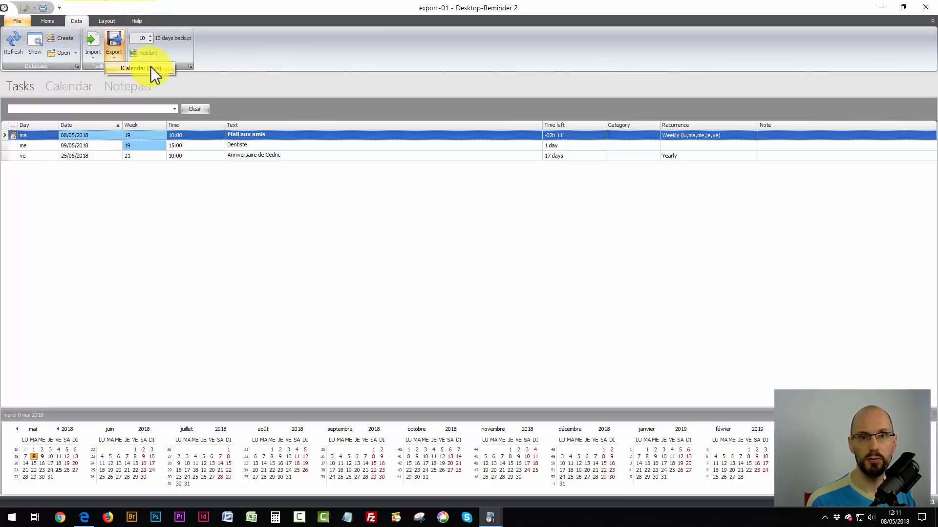
click(180, 237)
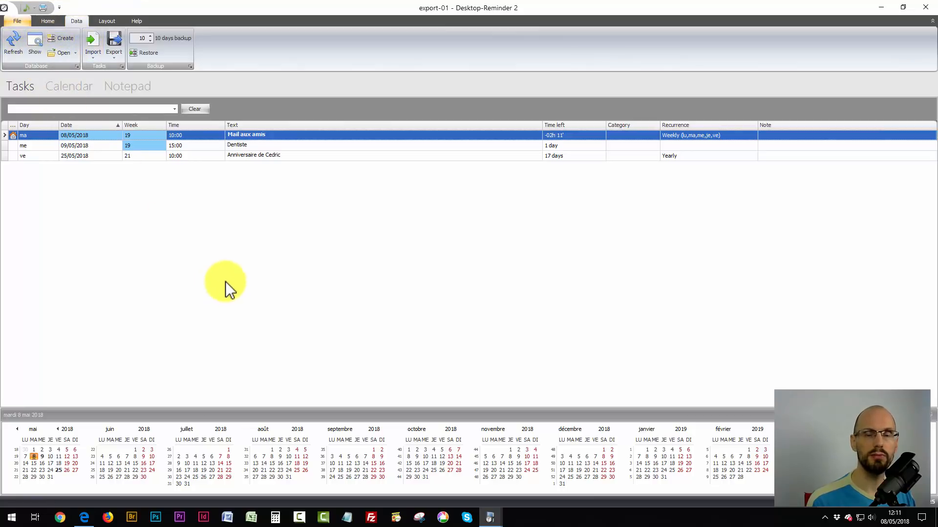
click(221, 261)
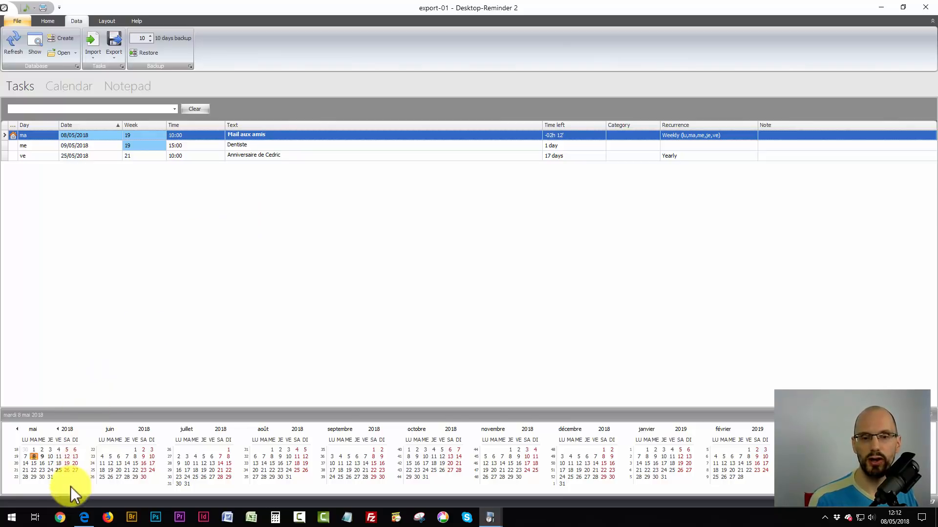
Switch to the Edge browser, open the FIAC.tv training site and show its list of courses under Formations
click(83, 519)
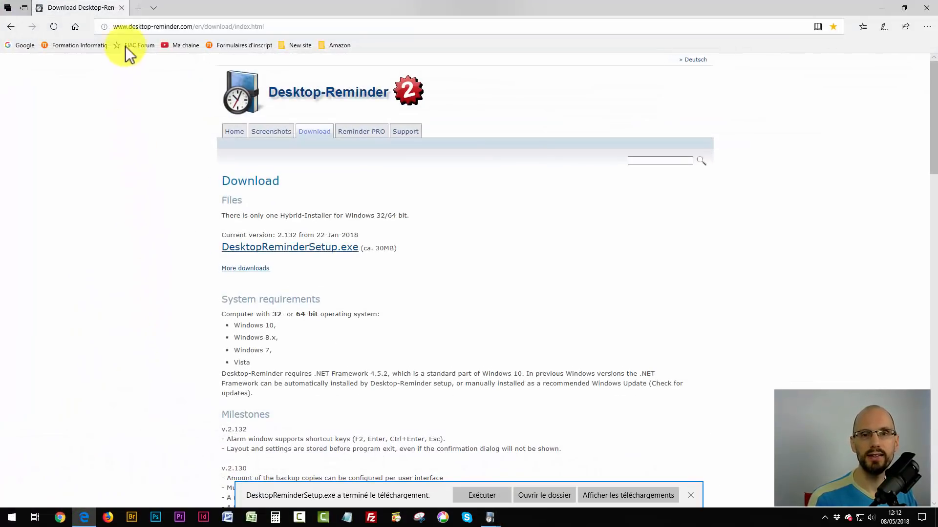
click(72, 43)
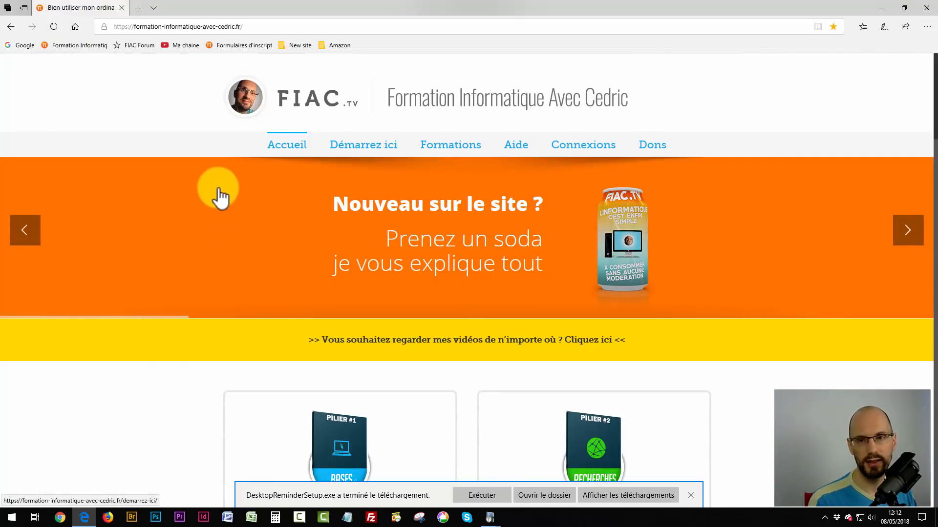
mouse_move(439, 146)
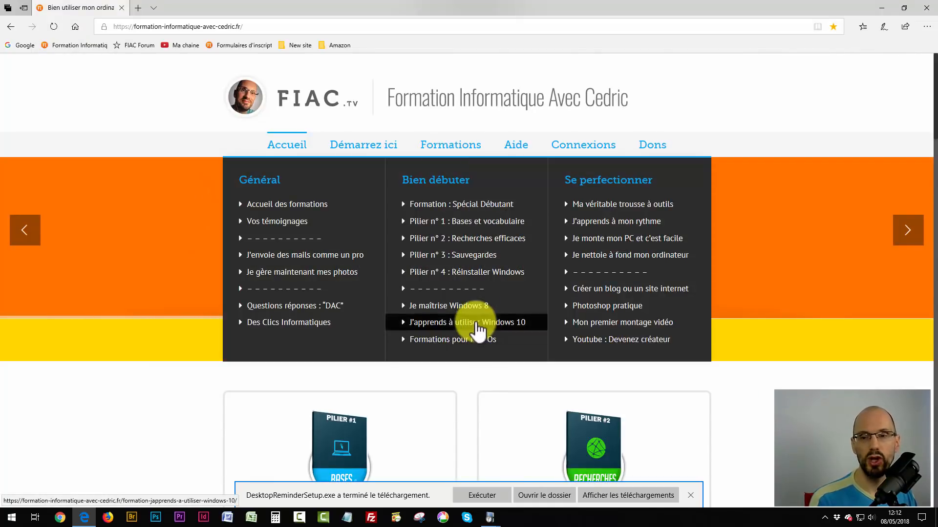